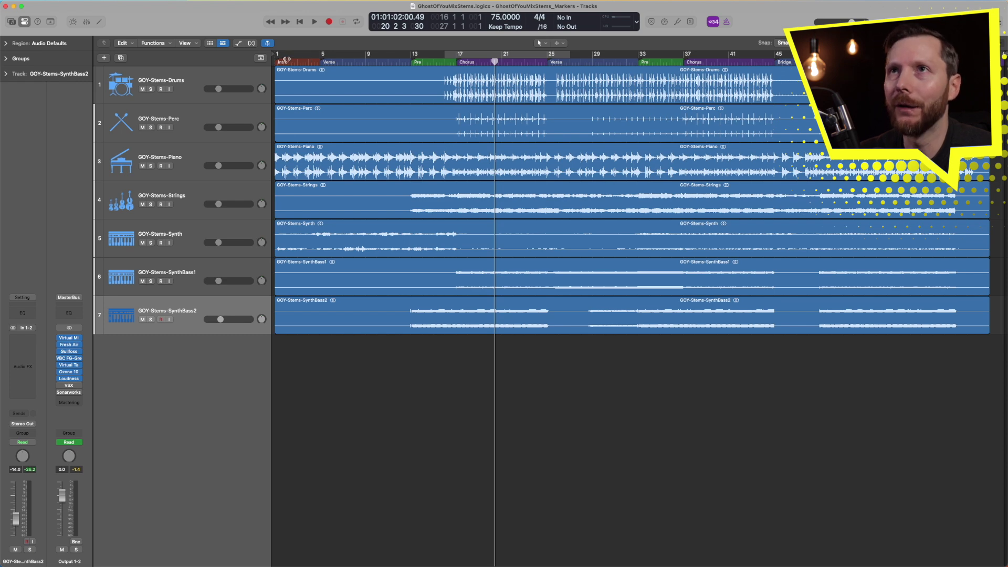
Scrub the playhead through the early bars of the song
{"action": "left_click", "coordinate": [309, 60]}
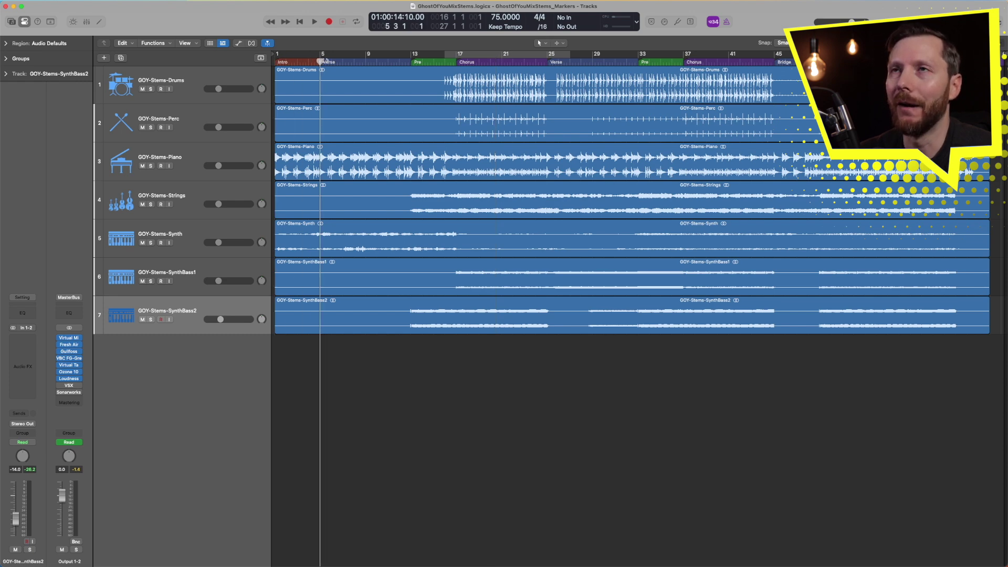
{"action": "left_click_drag", "start_coordinate": [309, 60], "coordinate": [841, 61]}
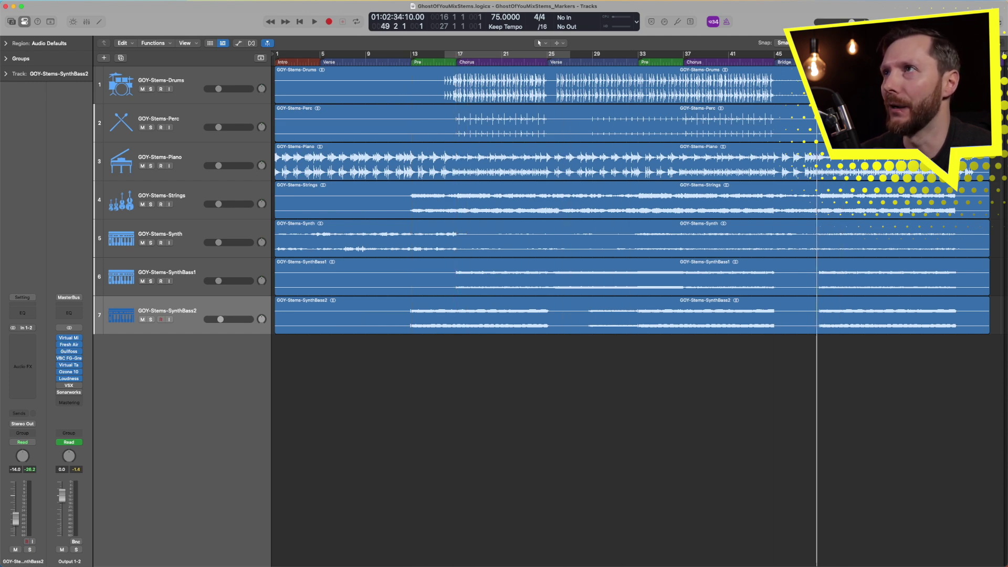
{"action": "left_click_drag", "start_coordinate": [841, 61], "coordinate": [635, 60]}
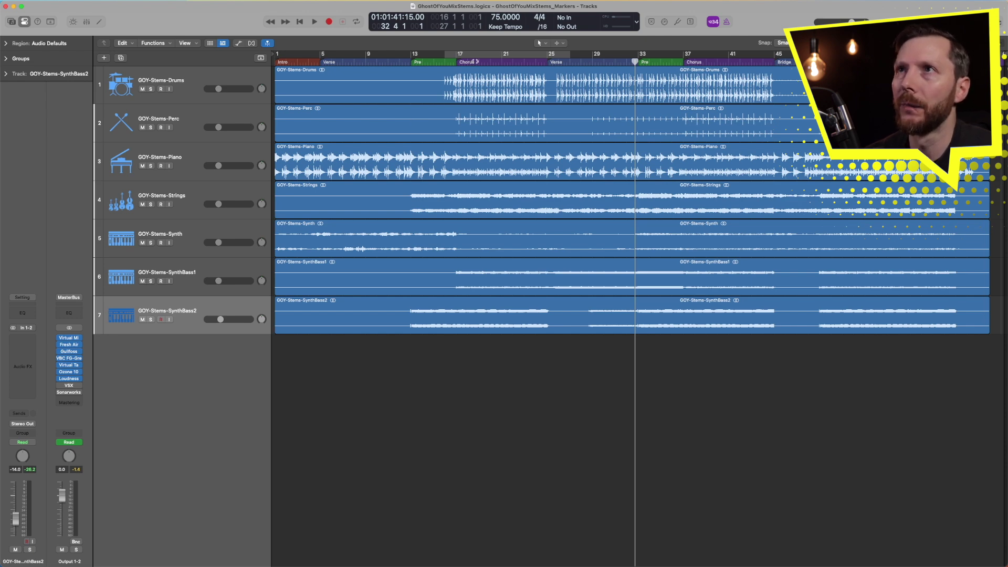
Create a cycle range from bar 17 to bar 25 over the first Chorus
{"action": "left_click", "coordinate": [458, 55]}
{"action": "left_click", "coordinate": [458, 52]}
{"action": "left_click_drag", "start_coordinate": [458, 53], "coordinate": [568, 59]}
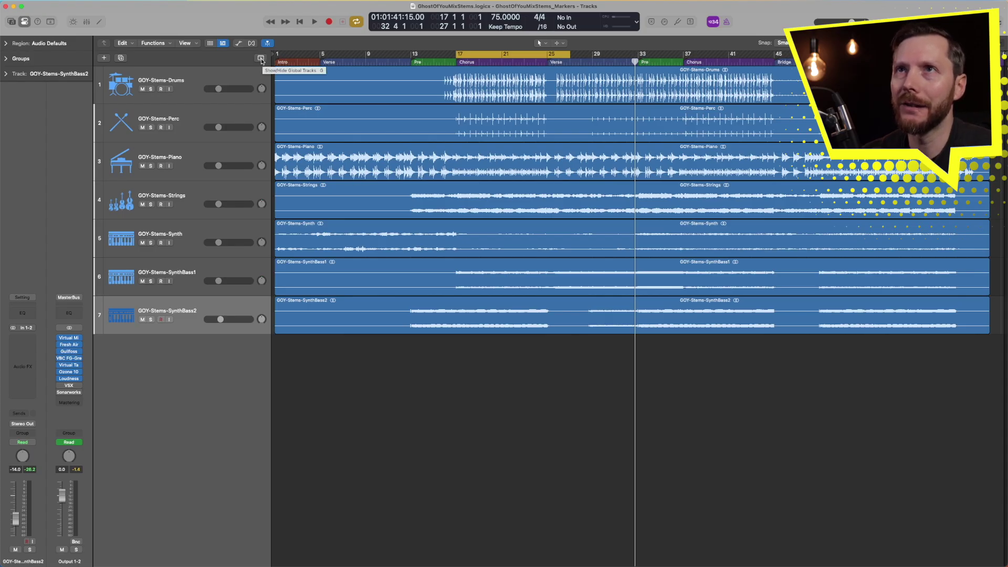
Show the global marker lanes and delete the Intro marker
{"action": "left_click", "coordinate": [261, 59]}
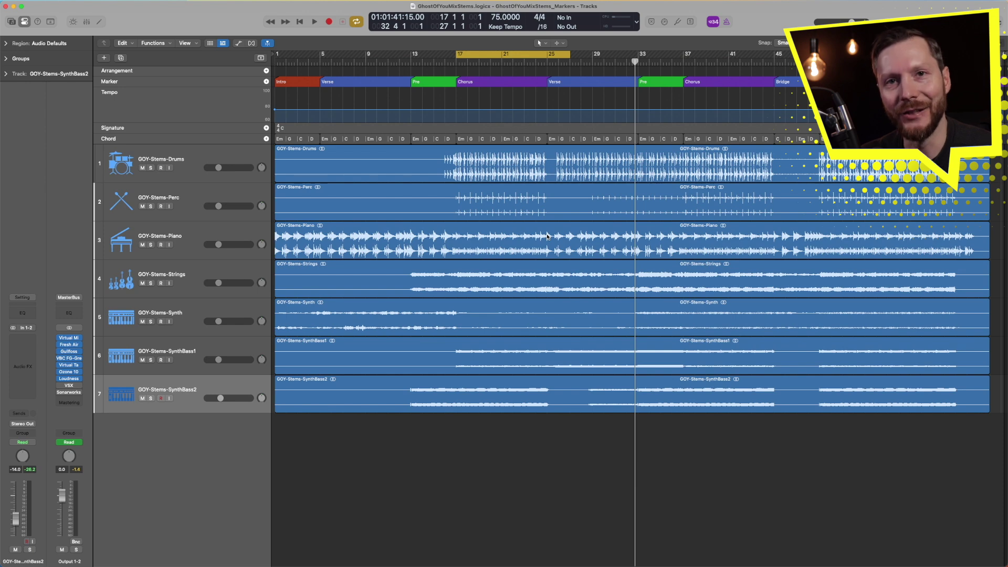
{"action": "key", "text": "g"}
{"action": "key", "text": "g"}
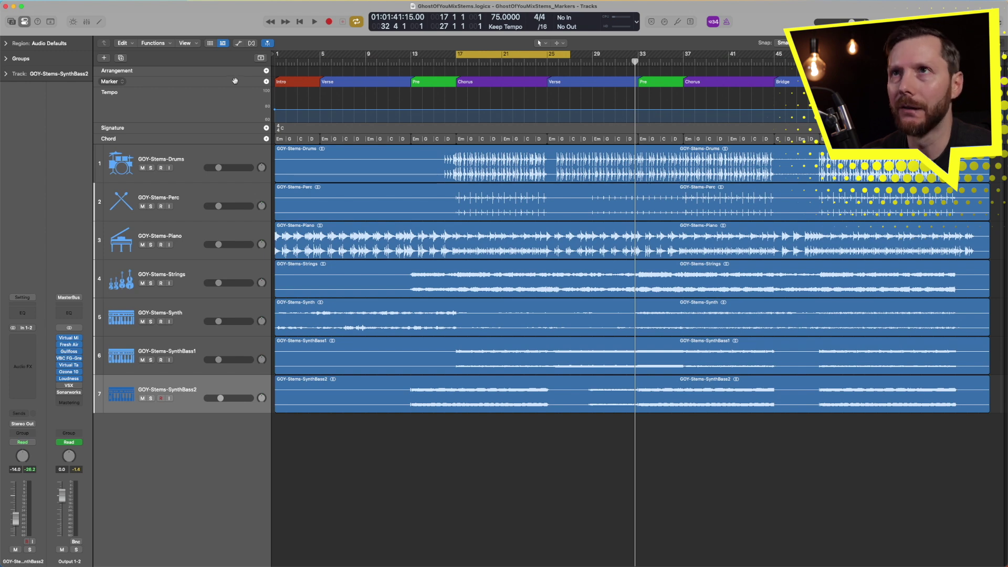
{"action": "left_click", "coordinate": [312, 84]}
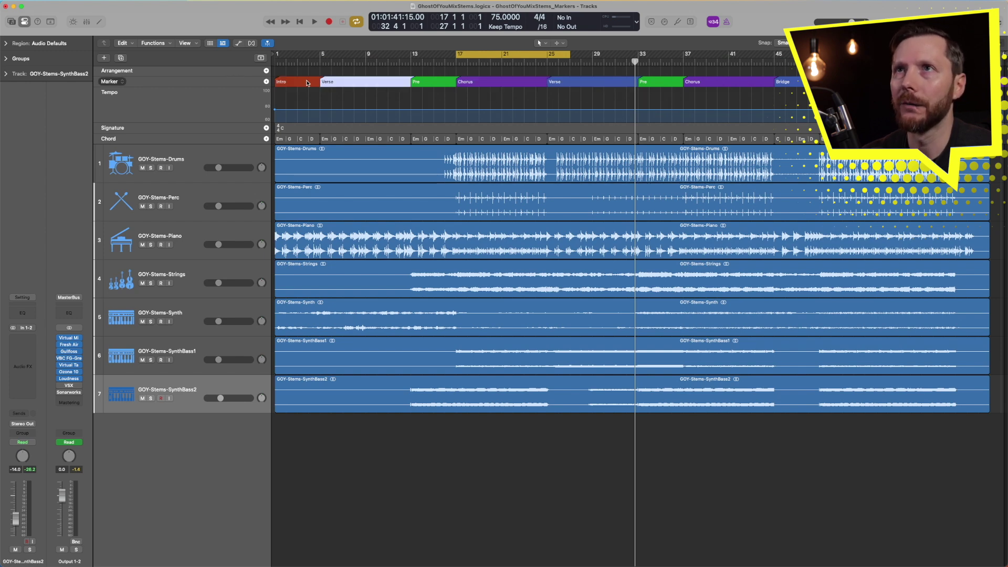
{"action": "key", "text": "Delete"}
Delete the remaining markers in turn, including Verse at bar 25, Pre, Chorus and Bridge
{"action": "left_click", "coordinate": [355, 83]}
{"action": "key", "text": "Delete"}
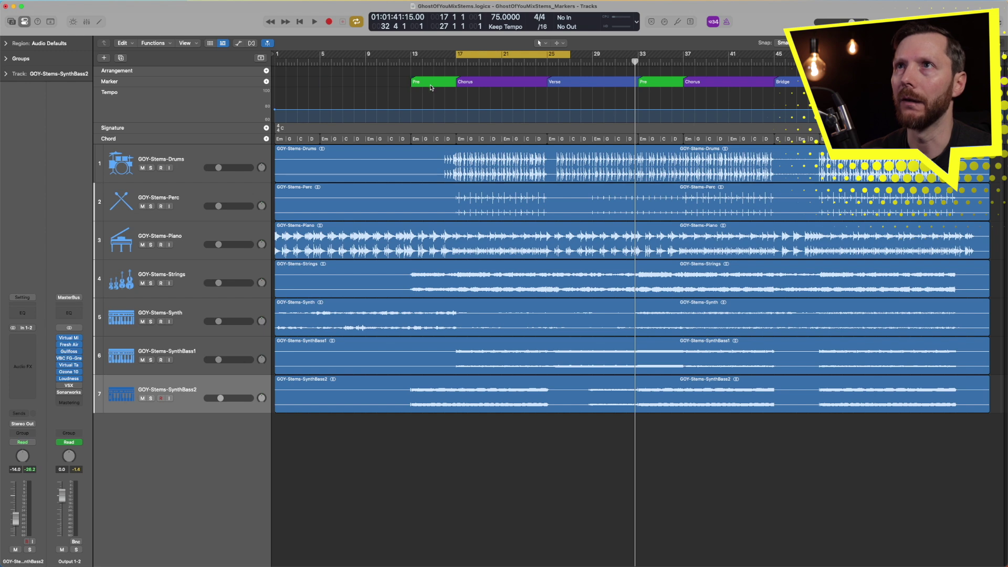
{"action": "left_click", "coordinate": [433, 83]}
{"action": "key", "text": "Delete"}
{"action": "key", "text": "Delete"}
{"action": "left_click", "coordinate": [568, 82]}
{"action": "key", "text": "Delete"}
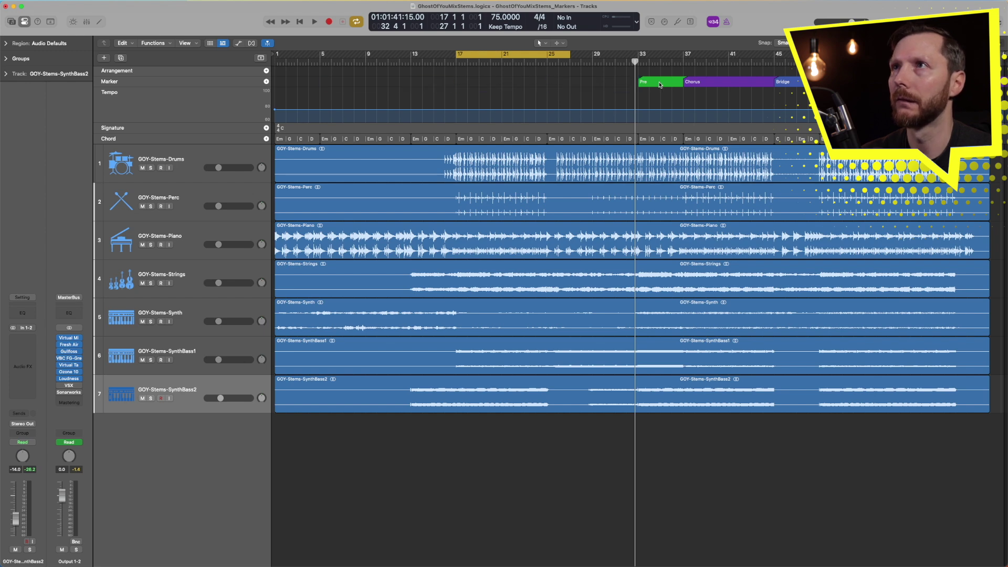
{"action": "left_click", "coordinate": [660, 84]}
{"action": "key", "text": "Delete"}
{"action": "left_click", "coordinate": [724, 83]}
{"action": "key", "text": "Delete"}
{"action": "left_click", "coordinate": [788, 83]}
{"action": "key", "text": "Delete"}
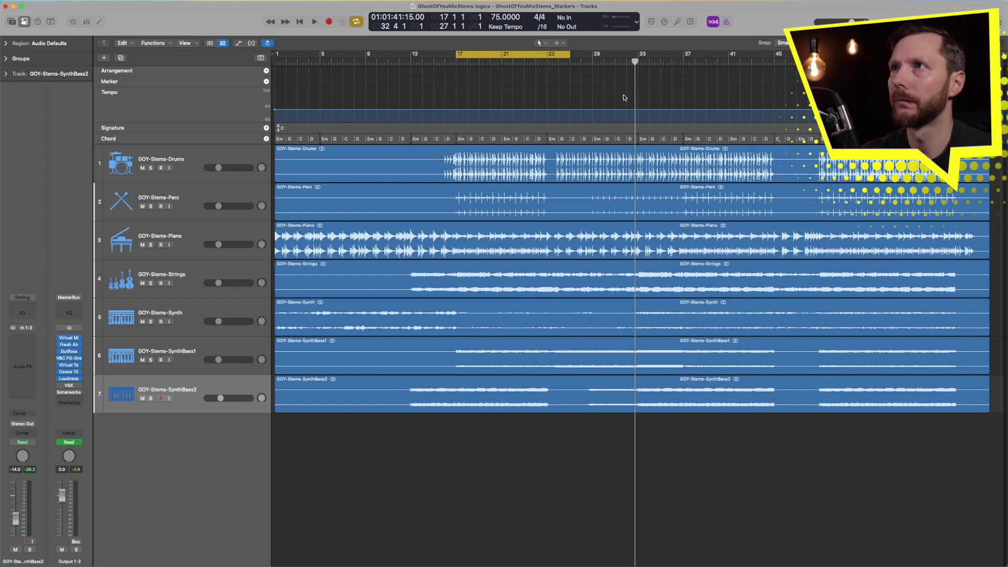
Hide the global lanes, remove the cycle range, and audition bars 9, 5 and 13
{"action": "key", "text": "g"}
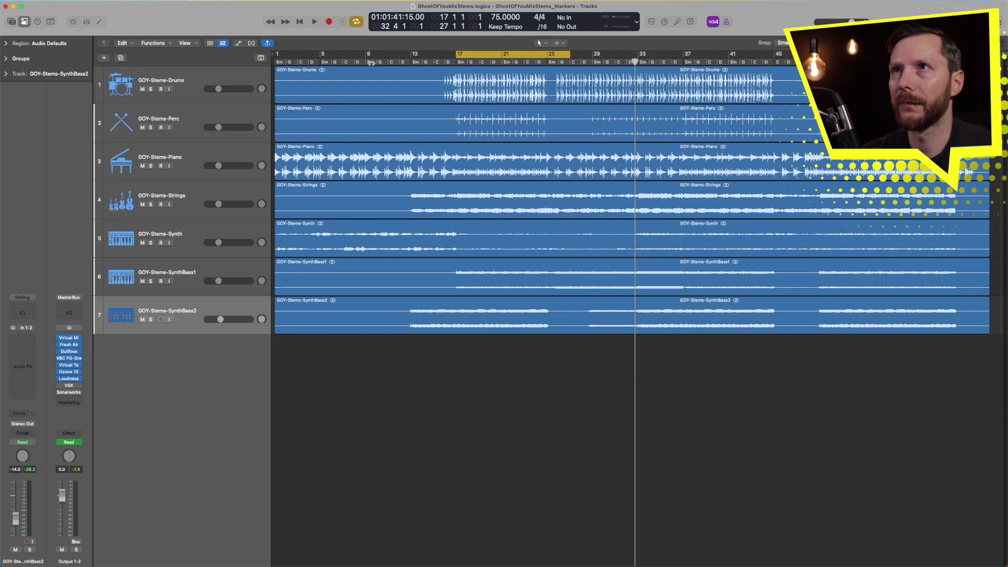
{"action": "left_click_drag", "start_coordinate": [498, 53], "coordinate": [426, 175]}
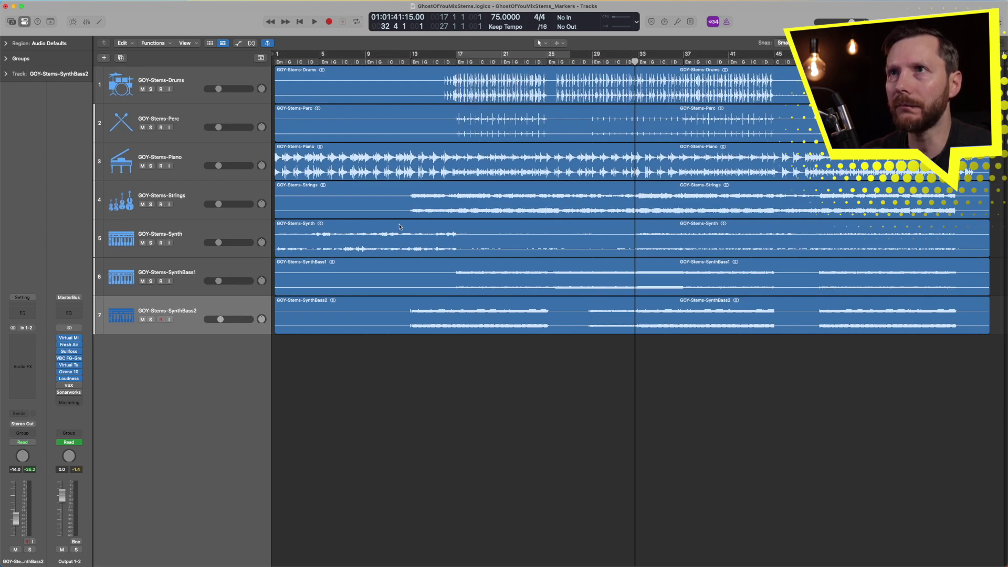
{"action": "left_click", "coordinate": [368, 62]}
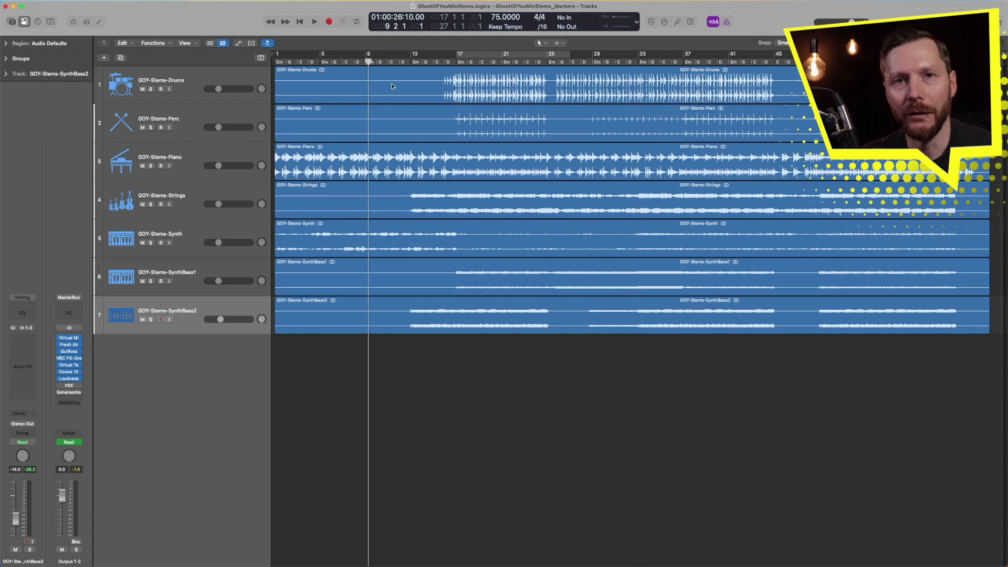
{"action": "left_click", "coordinate": [321, 63]}
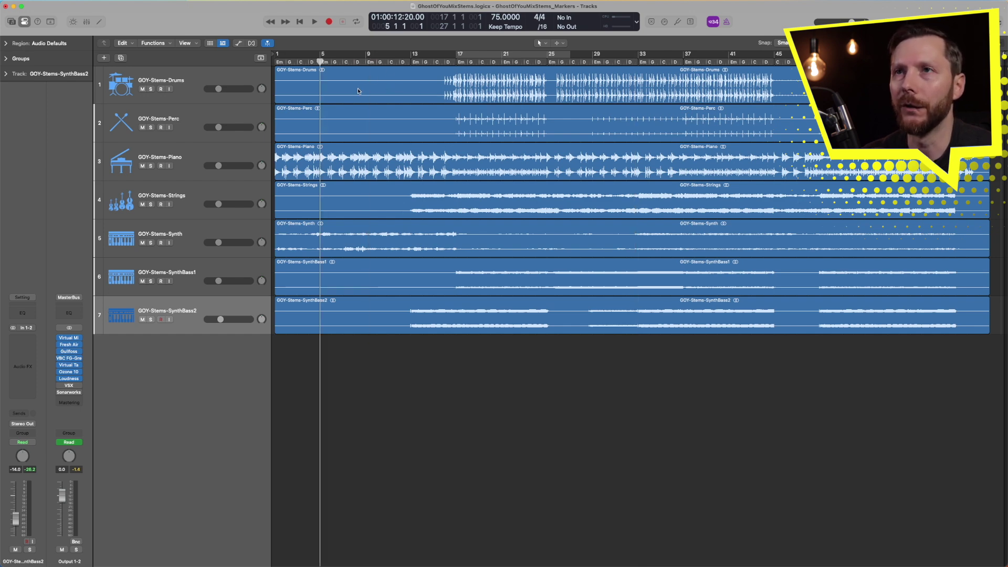
{"action": "left_click", "coordinate": [367, 62]}
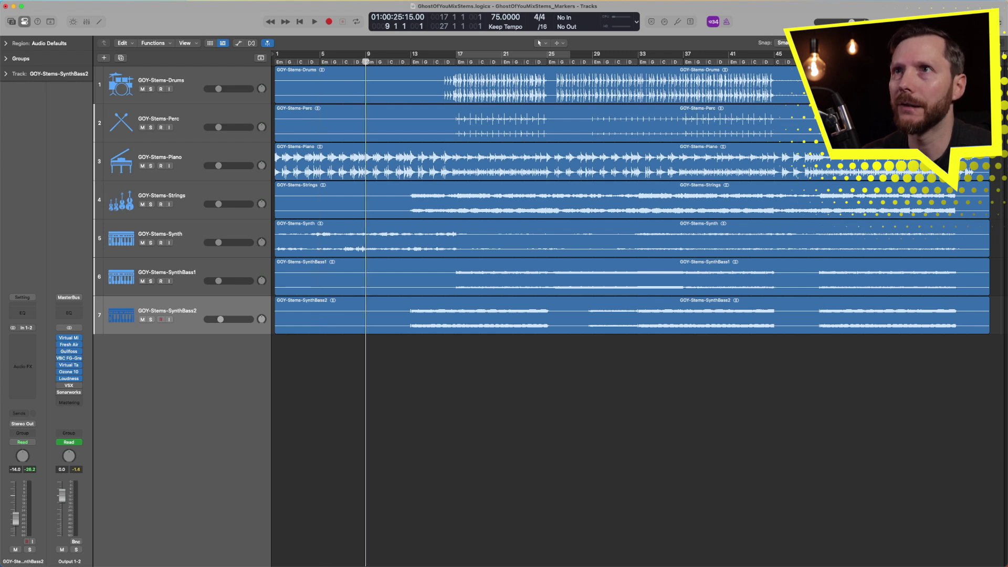
{"action": "left_click", "coordinate": [412, 61]}
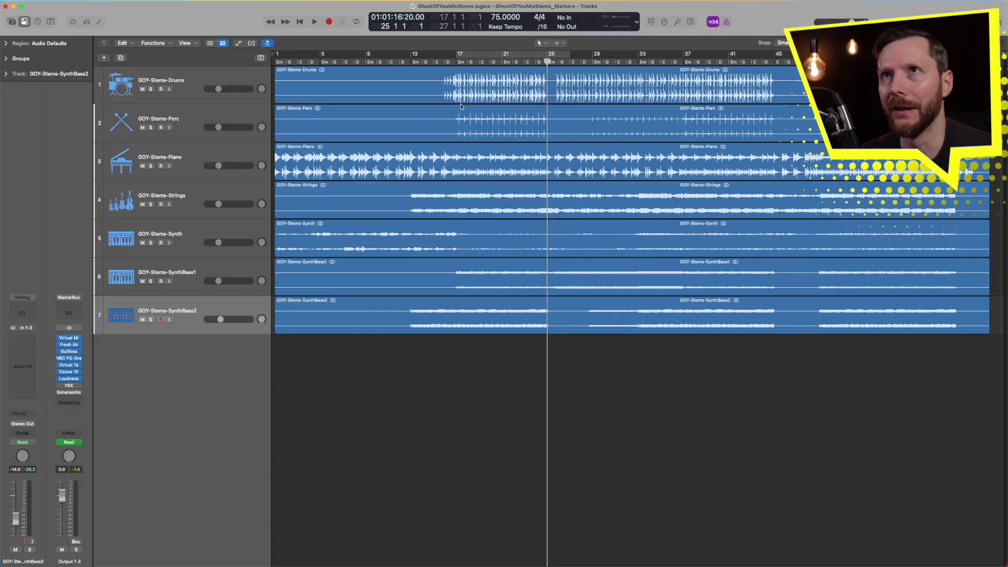
Add an Intro marker at the start of the song
{"action": "key", "text": "g"}
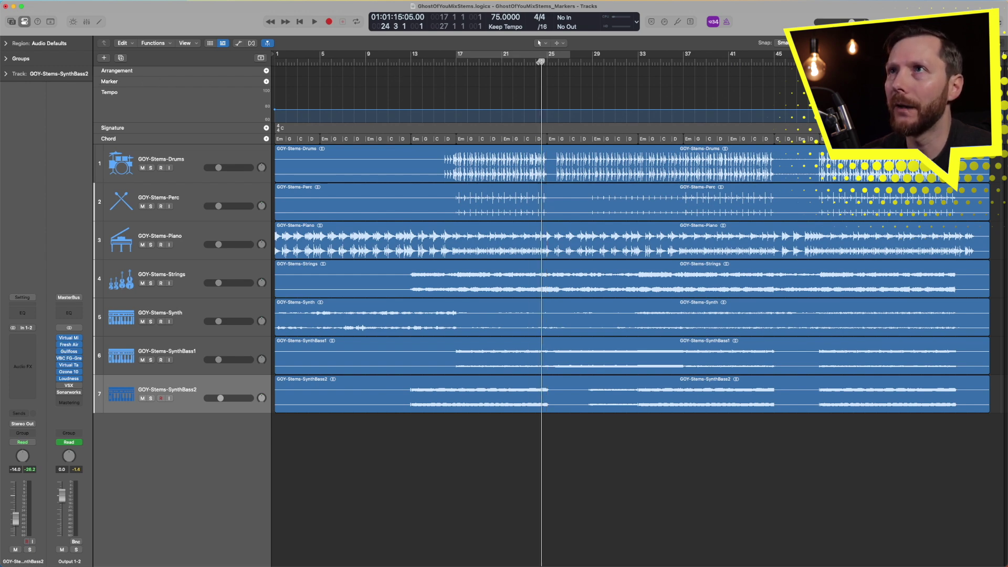
{"action": "key", "text": "Return"}
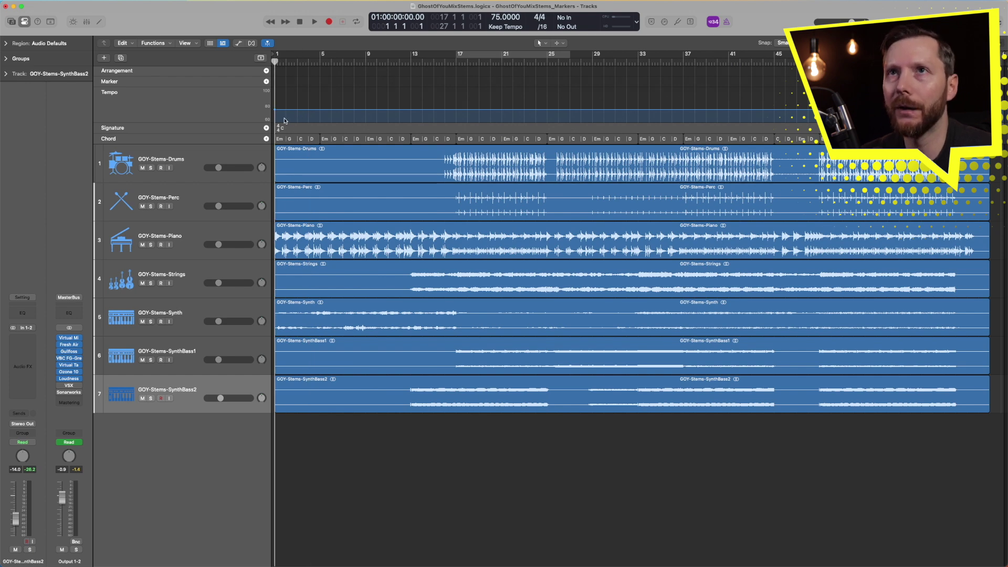
{"action": "left_click", "coordinate": [266, 82]}
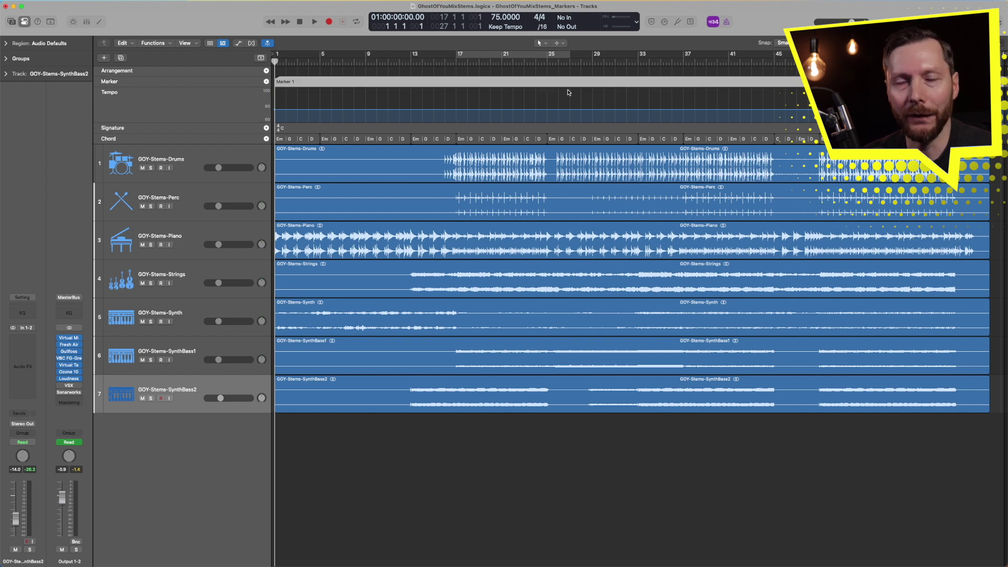
{"action": "double_click", "coordinate": [295, 83]}
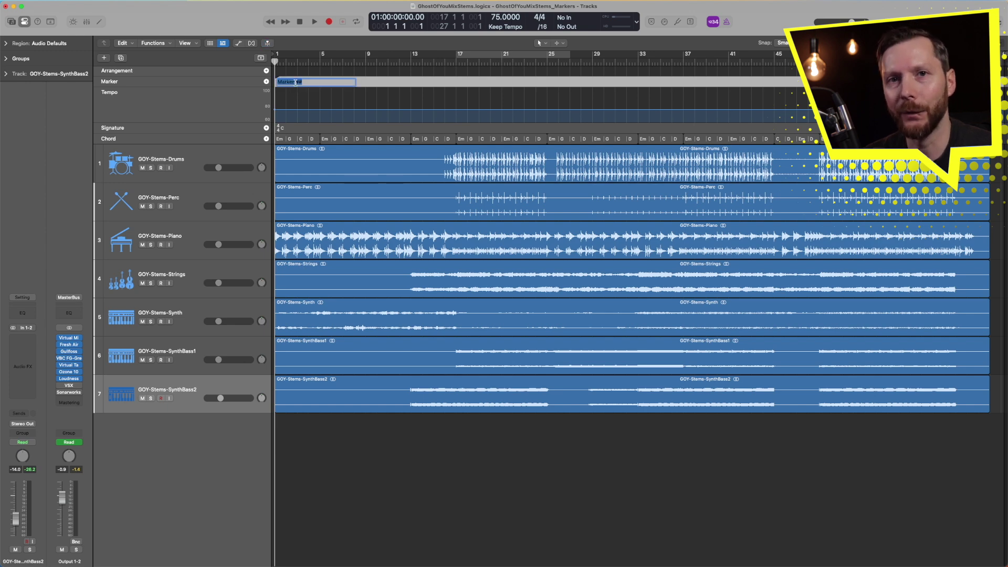
{"action": "type", "text": "Intro"}
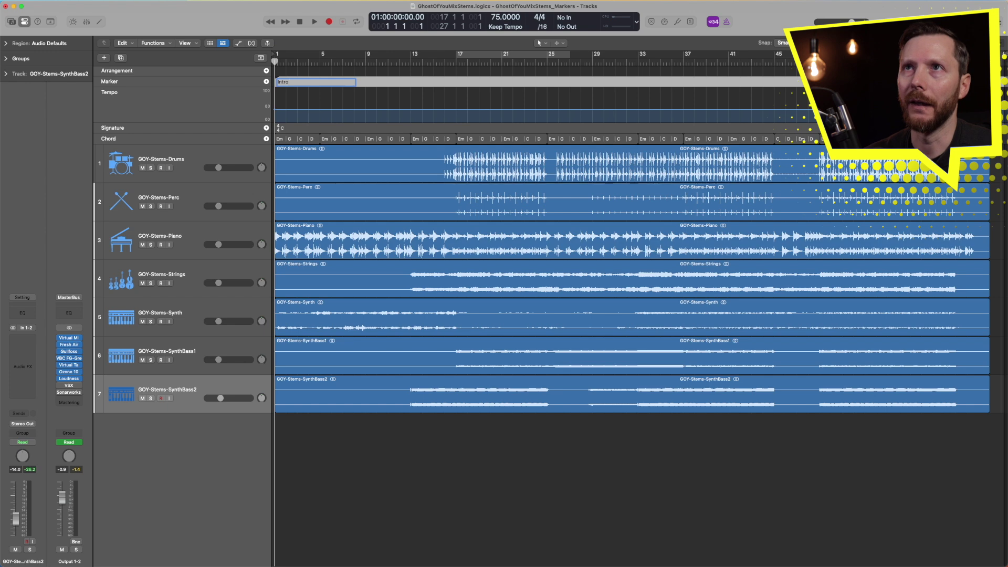
{"action": "key", "text": "Return"}
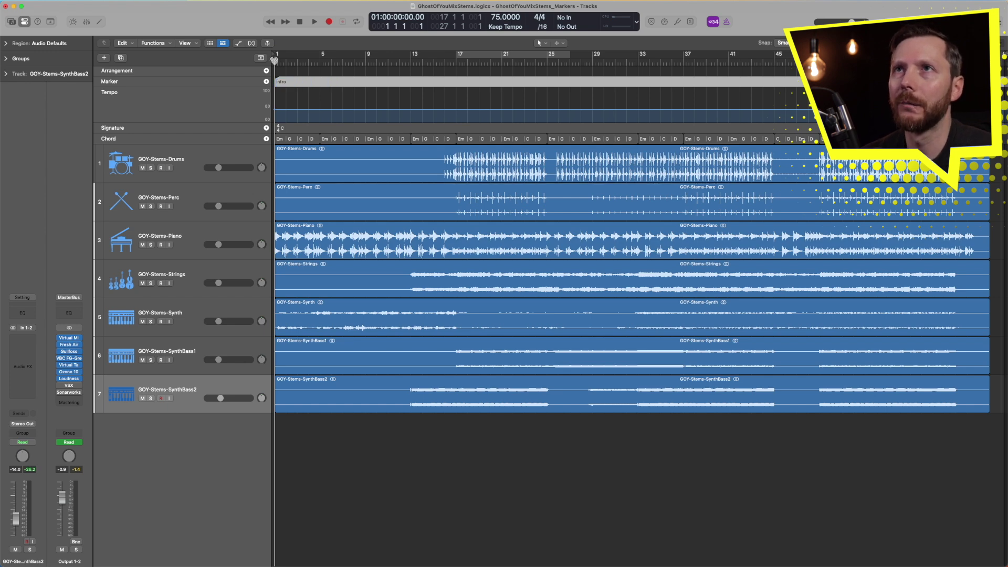
{"action": "left_click", "coordinate": [278, 69]}
Add a Verse marker at bar 5 and a Pre Chorus marker at bar 13
{"action": "left_click_drag", "start_coordinate": [276, 62], "coordinate": [319, 63]}
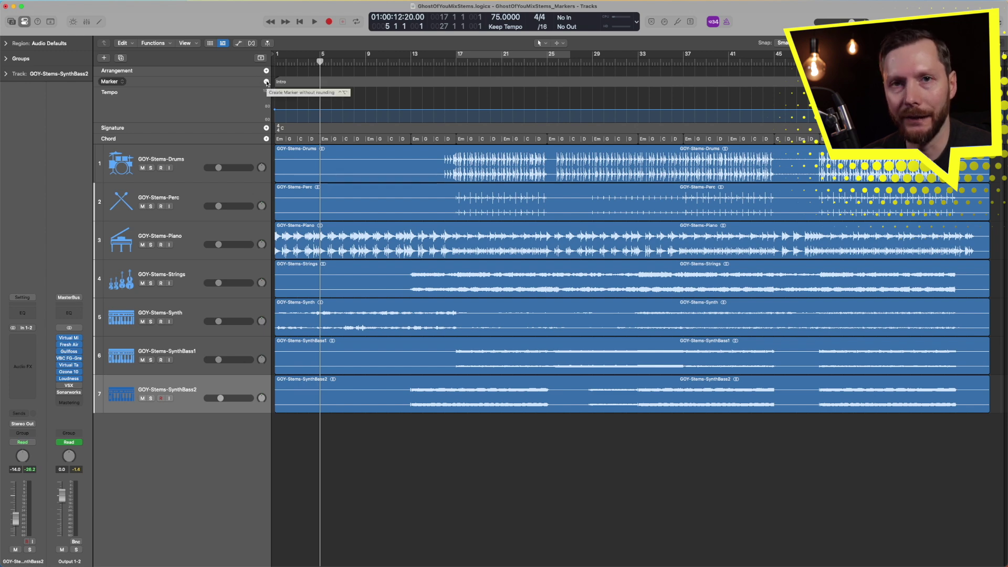
{"action": "left_click", "coordinate": [267, 82]}
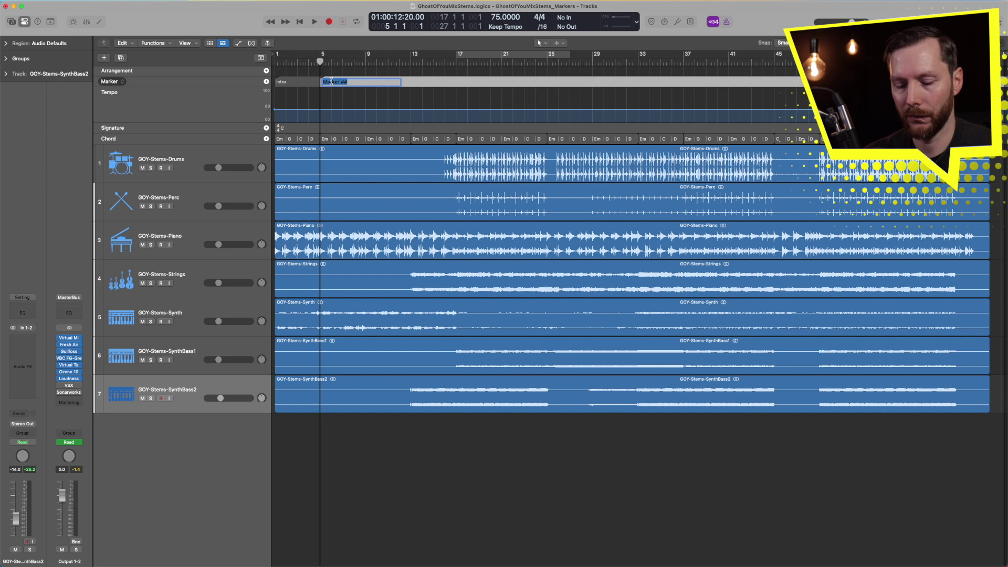
{"action": "type", "text": "Verse"}
{"action": "key", "text": "Return"}
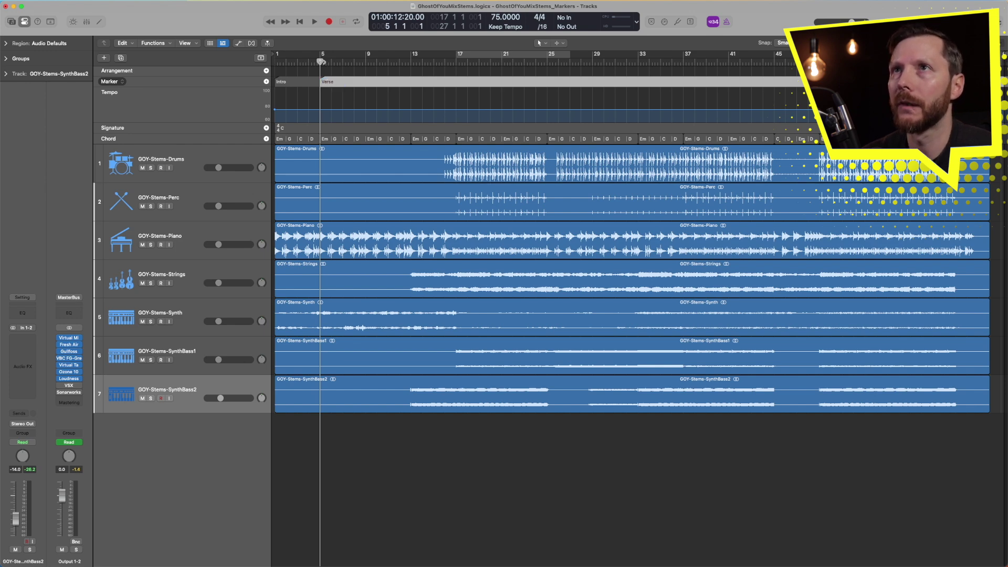
{"action": "left_click", "coordinate": [411, 55]}
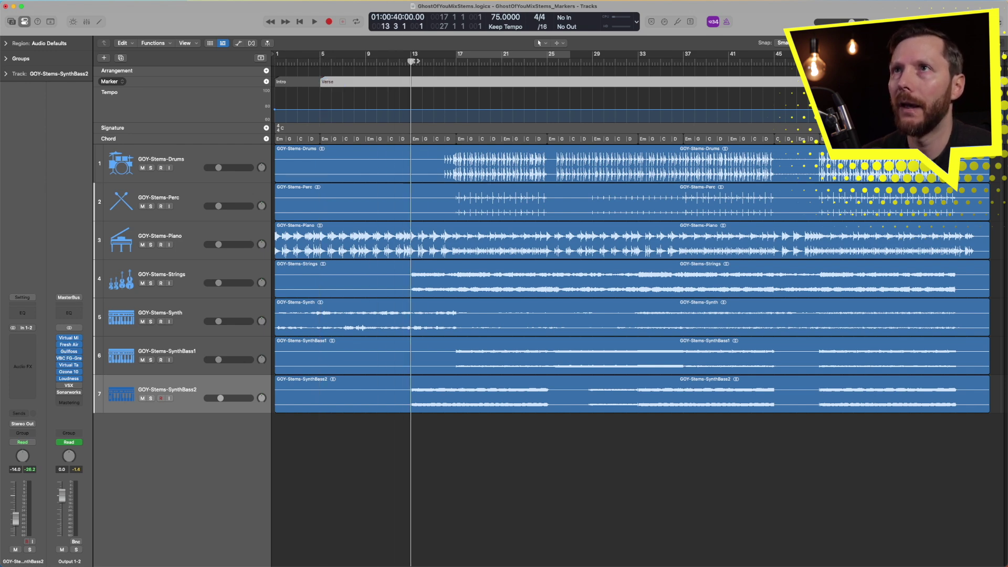
{"action": "left_click", "coordinate": [266, 81]}
{"action": "type", "text": "P"}
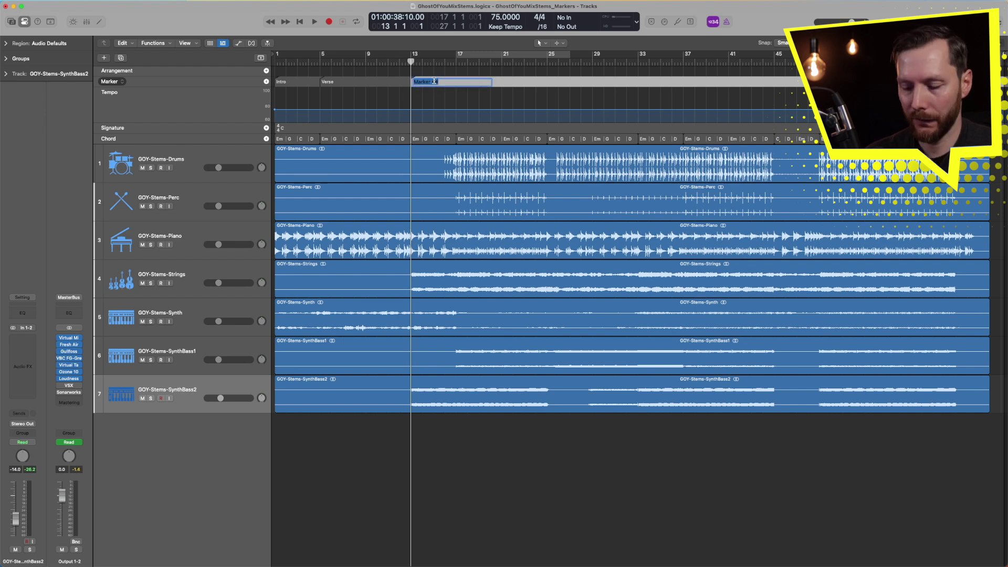
{"action": "type", "text": "re Cho"}
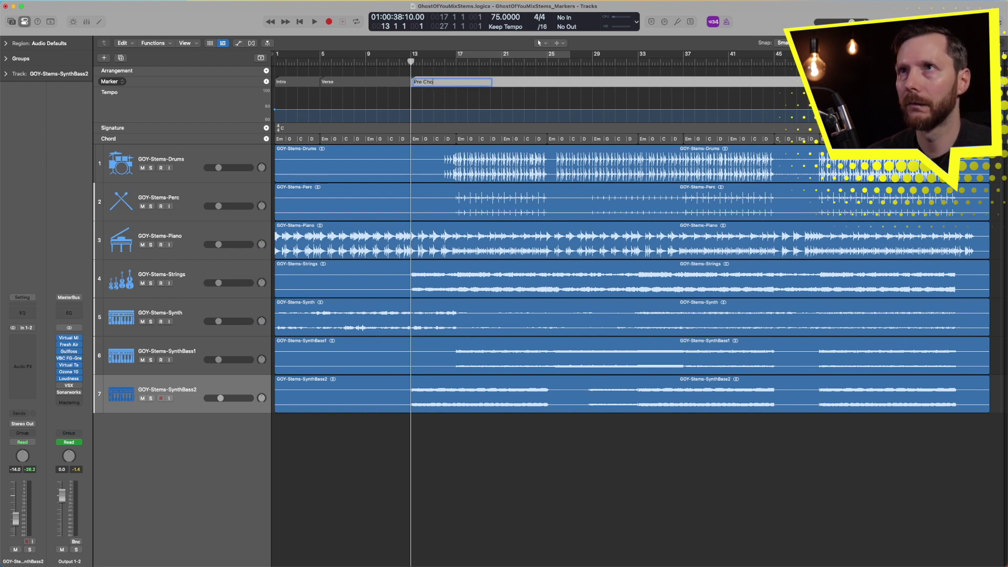
{"action": "type", "text": "rus"}
{"action": "key", "text": "Return"}
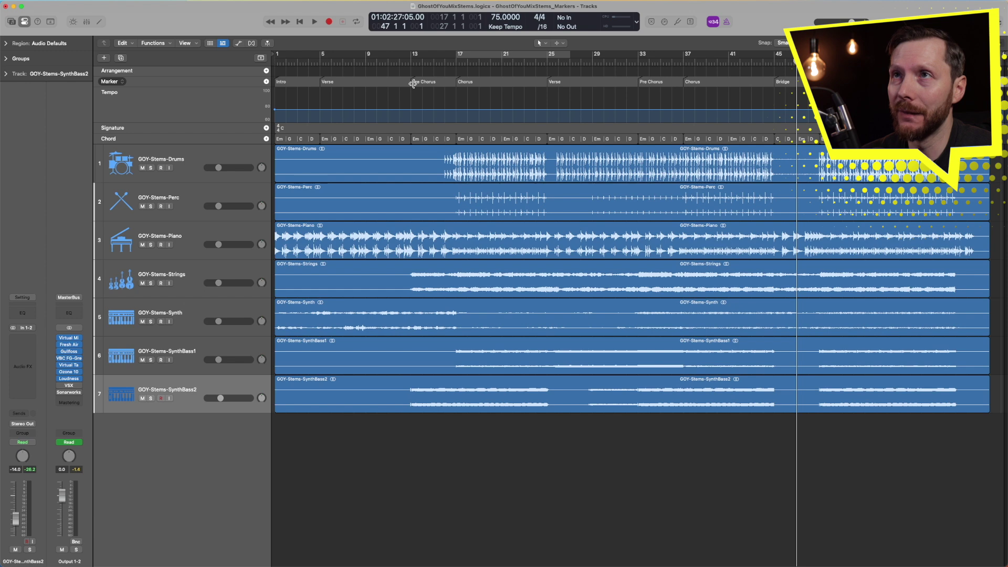
{"action": "left_click_drag", "start_coordinate": [412, 83], "coordinate": [367, 84]}
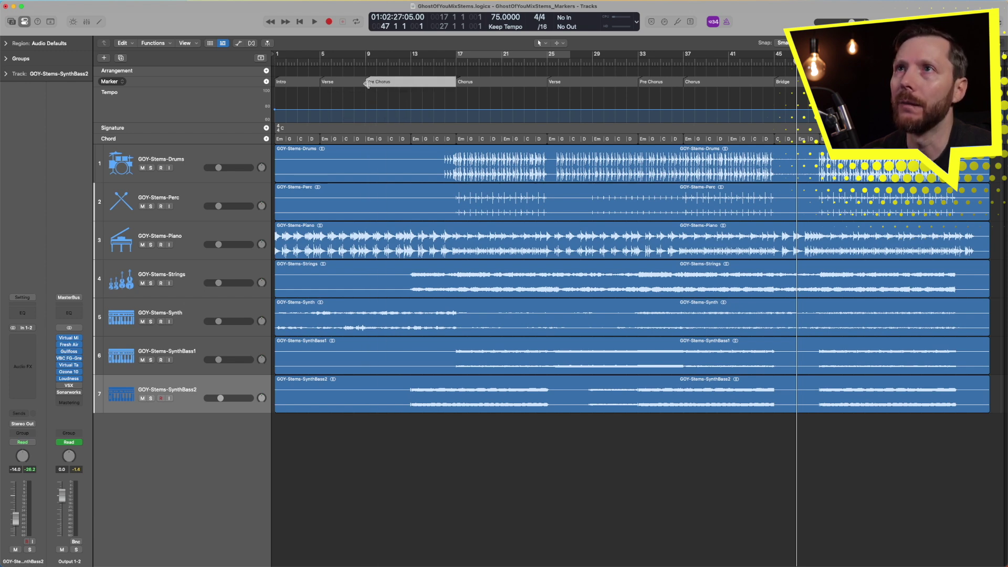
{"action": "left_click_drag", "start_coordinate": [366, 84], "coordinate": [411, 84]}
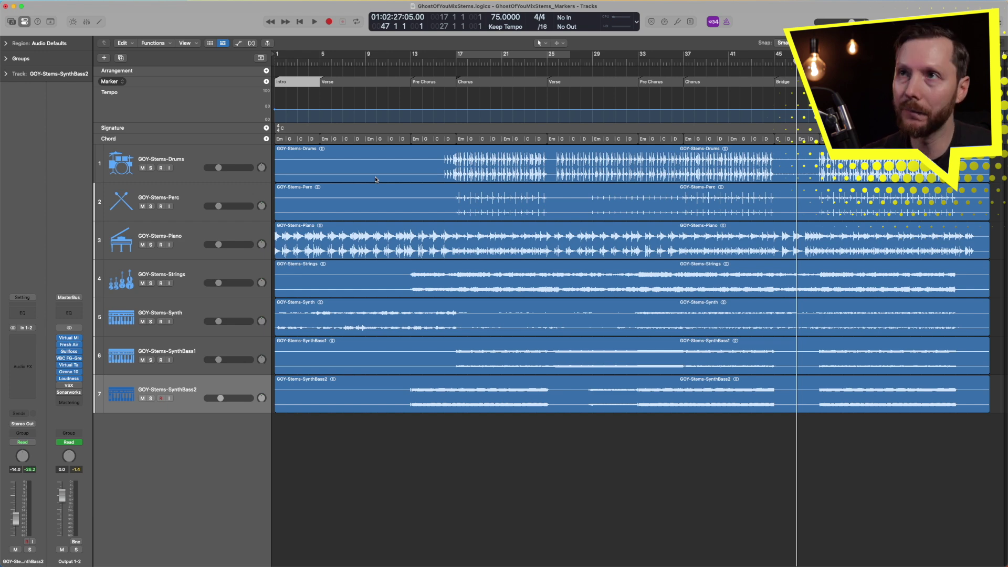
{"action": "key", "text": "alt+c"}
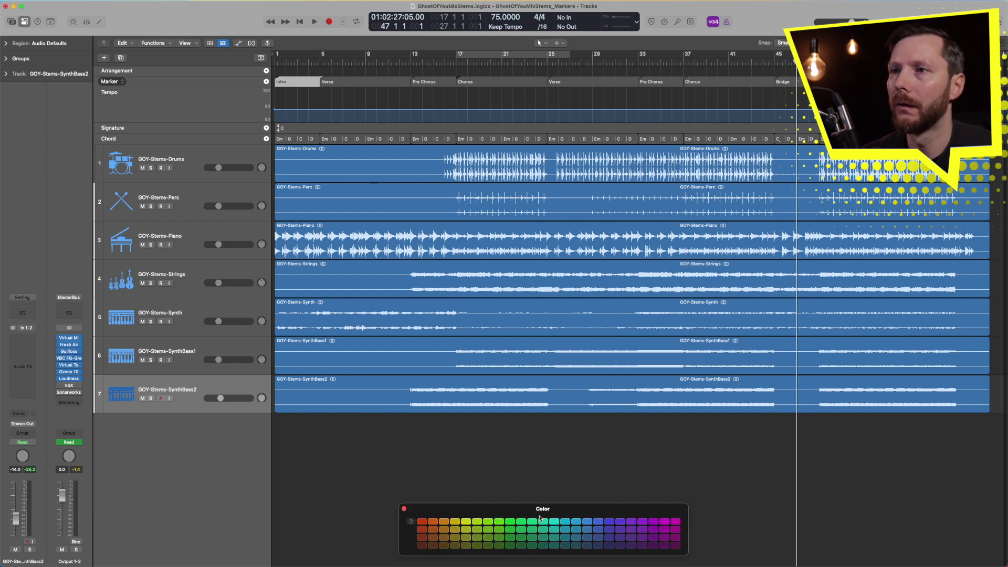
Colour the Intro marker red, first Verse green, first Pre Chorus blue, first Chorus purple
{"action": "left_click_drag", "start_coordinate": [491, 509], "coordinate": [440, 240]}
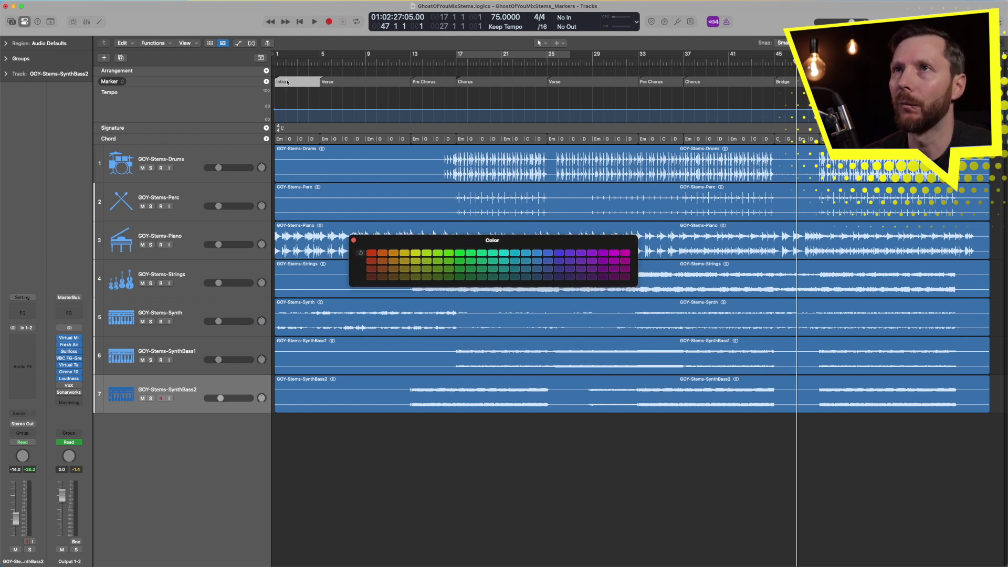
{"action": "left_click", "coordinate": [374, 253]}
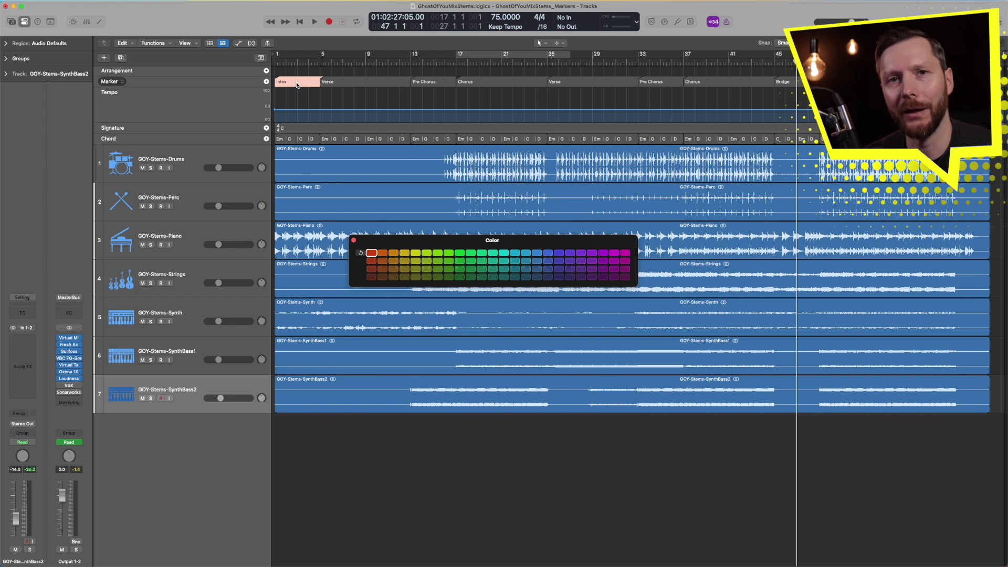
{"action": "left_click", "coordinate": [367, 85]}
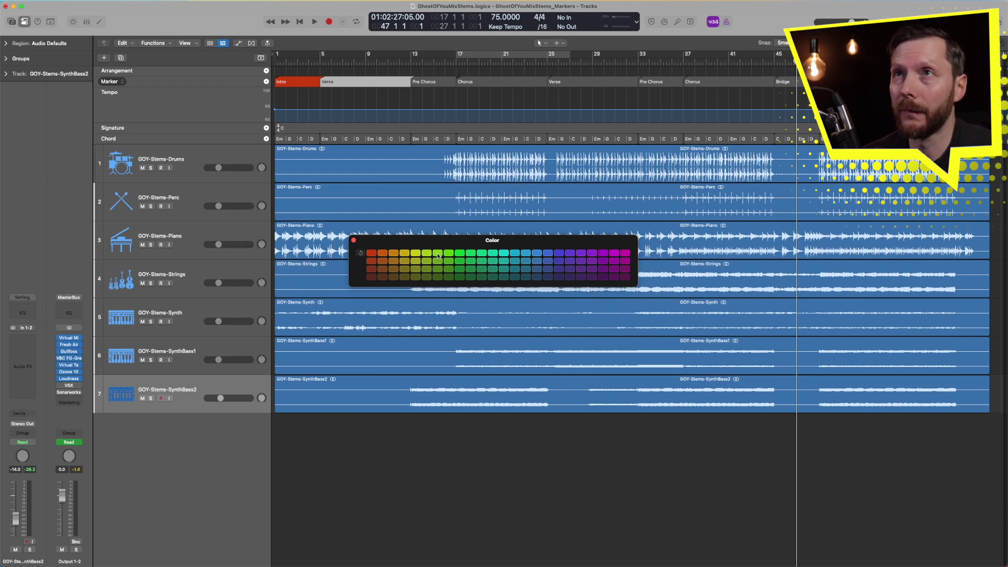
{"action": "left_click", "coordinate": [438, 253]}
{"action": "left_click", "coordinate": [431, 84]}
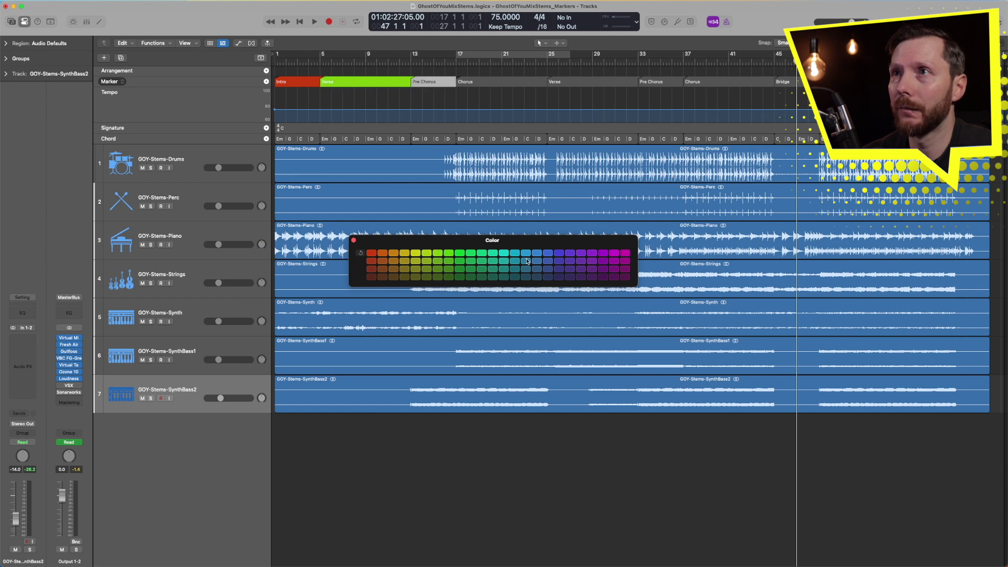
{"action": "left_click", "coordinate": [536, 254]}
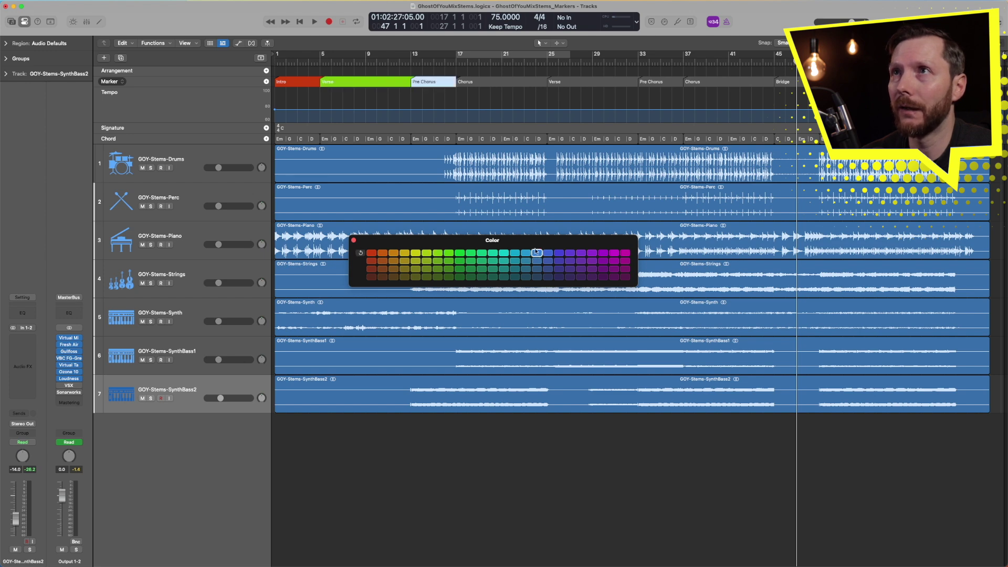
{"action": "left_click", "coordinate": [499, 85]}
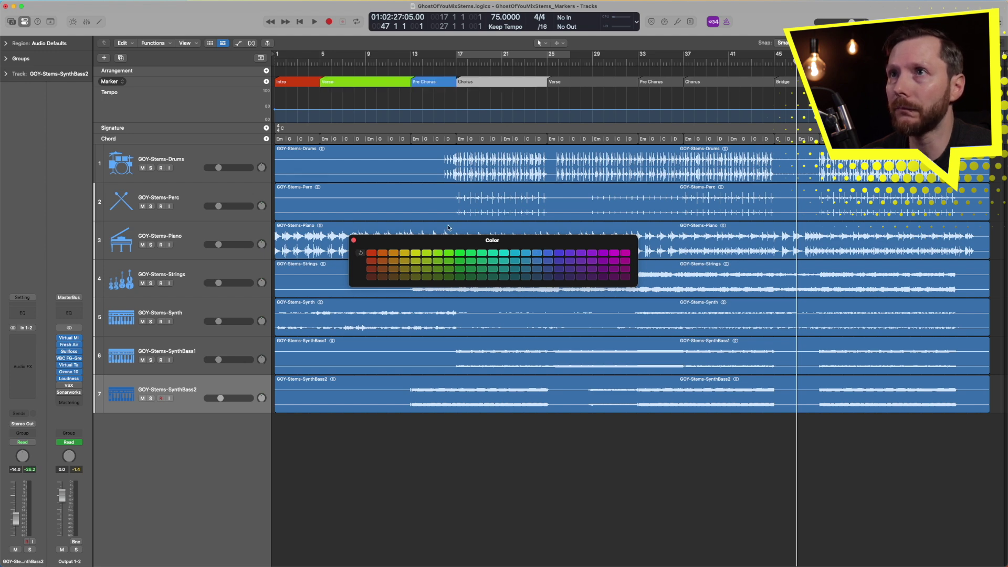
{"action": "left_click", "coordinate": [603, 262]}
Colour the second Verse green, bar 33 Pre Chorus blue, bar 37 Chorus purple; hide global tracks
{"action": "left_click", "coordinate": [576, 87]}
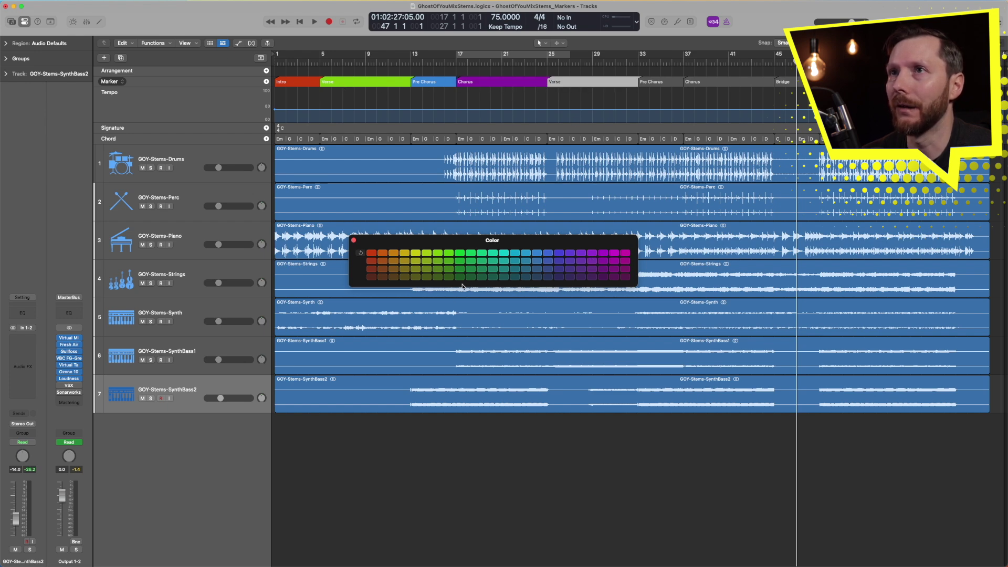
{"action": "left_click", "coordinate": [448, 254]}
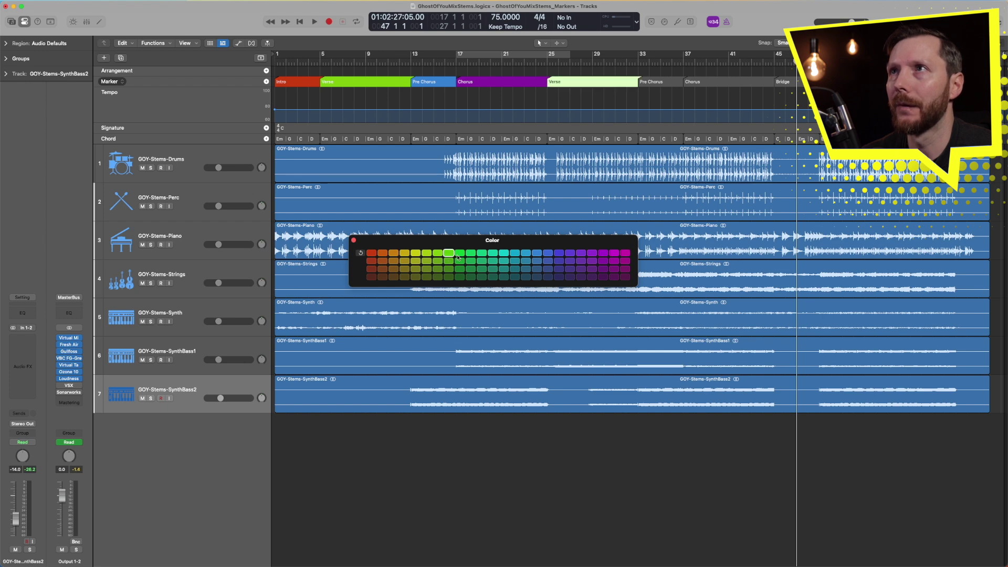
{"action": "left_click", "coordinate": [663, 85]}
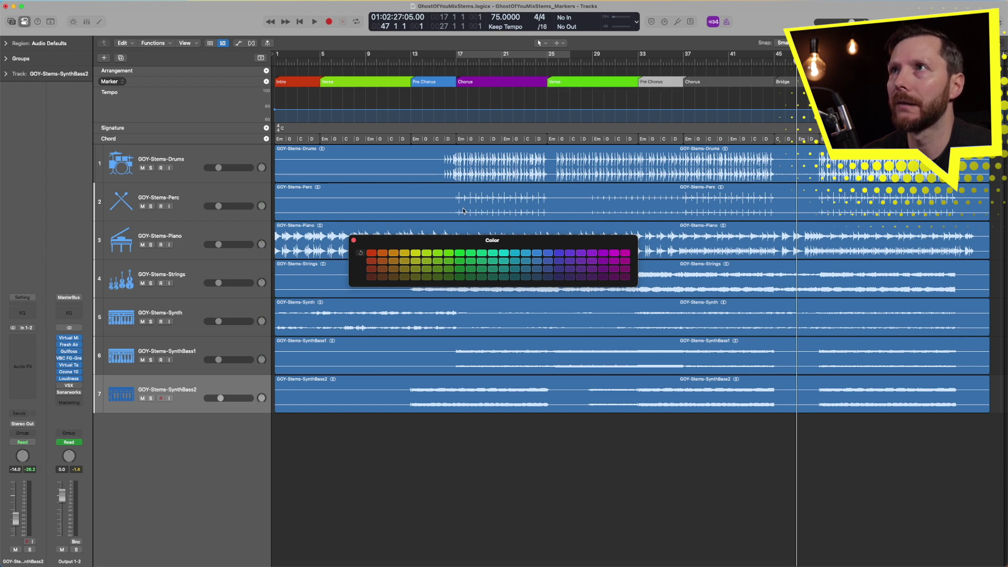
{"action": "left_click", "coordinate": [526, 254]}
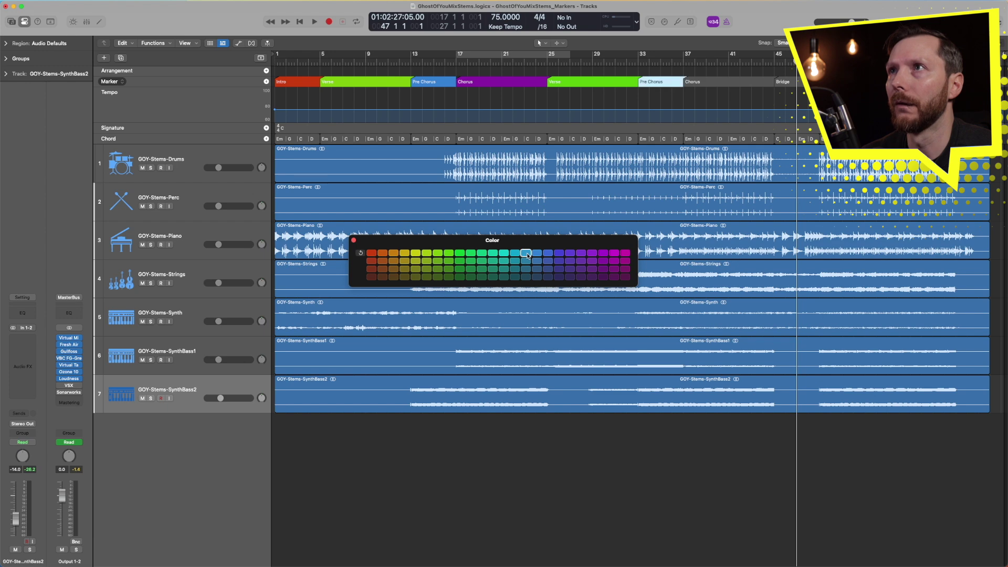
{"action": "left_click", "coordinate": [716, 85]}
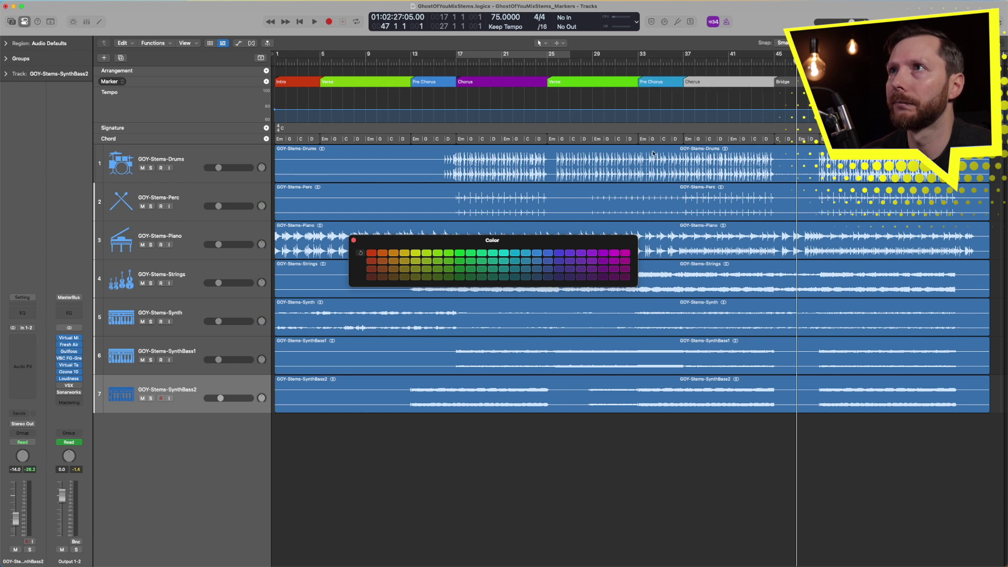
{"action": "left_click", "coordinate": [600, 254]}
{"action": "key", "text": "alt+c"}
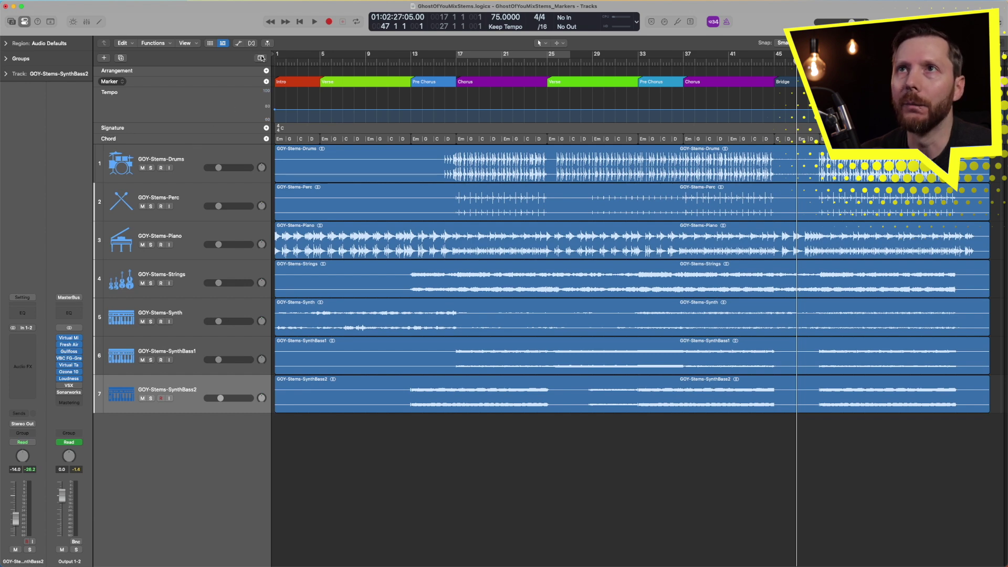
{"action": "left_click", "coordinate": [261, 58]}
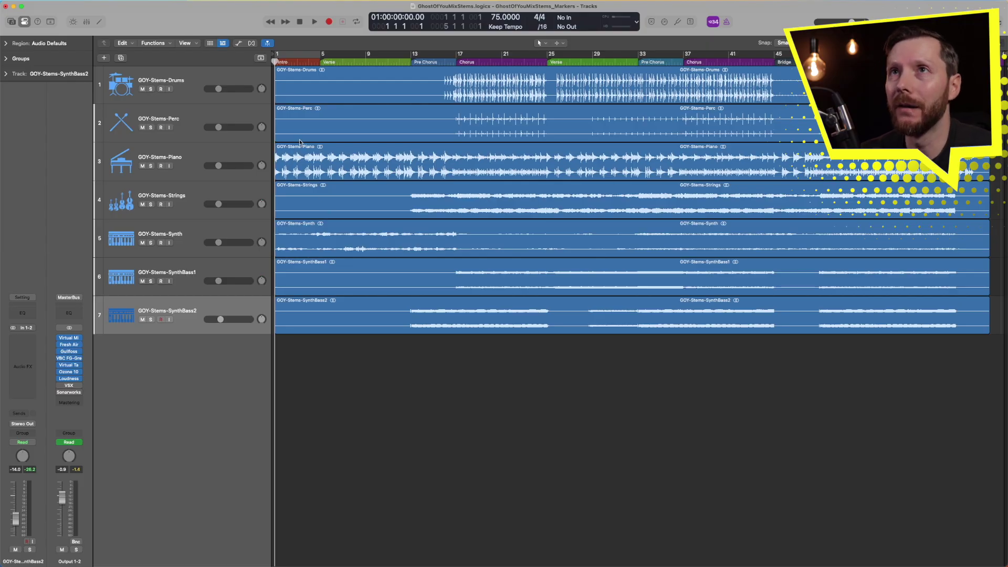
{"action": "left_click", "coordinate": [260, 58]}
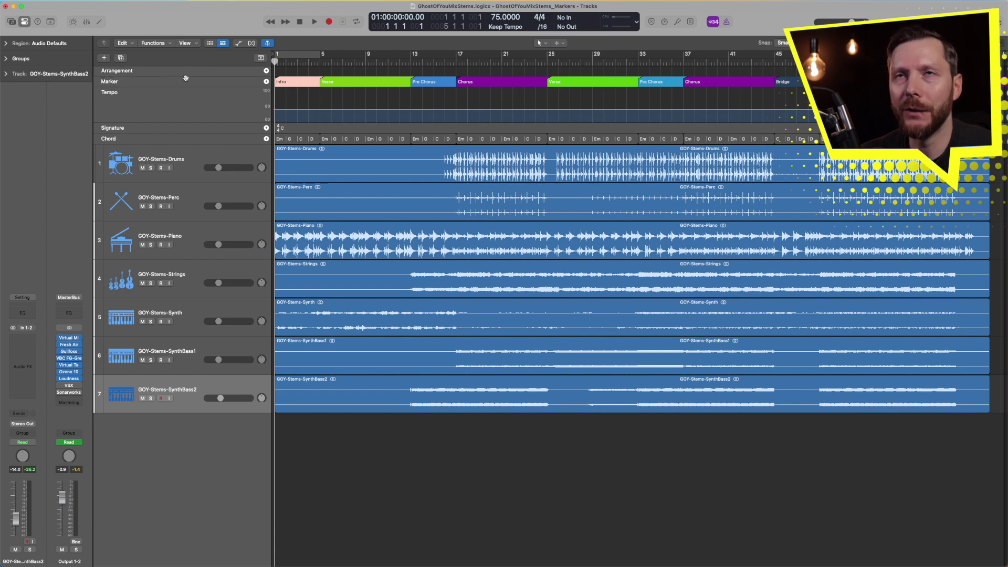
{"action": "right_click", "coordinate": [200, 105]}
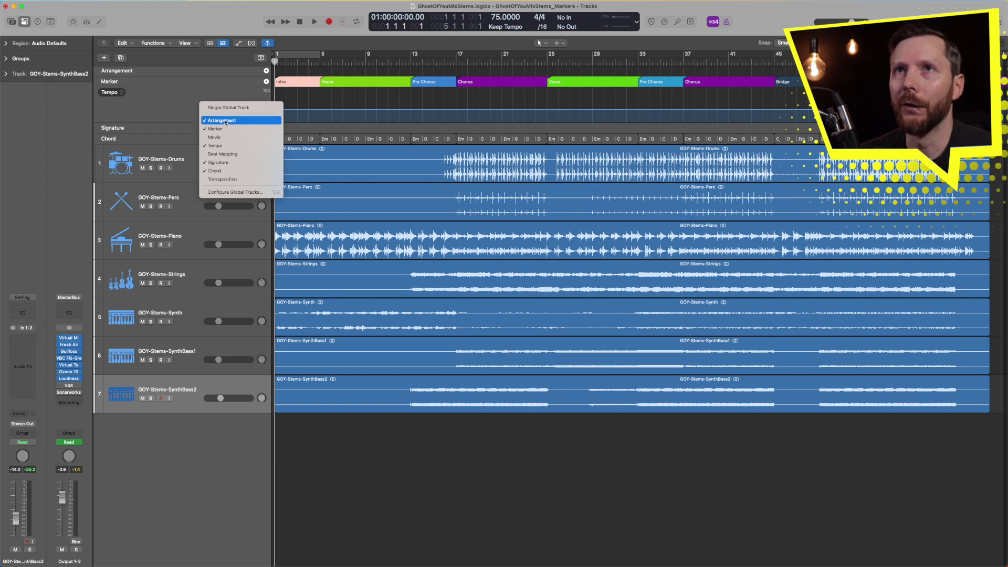
{"action": "left_click", "coordinate": [327, 167]}
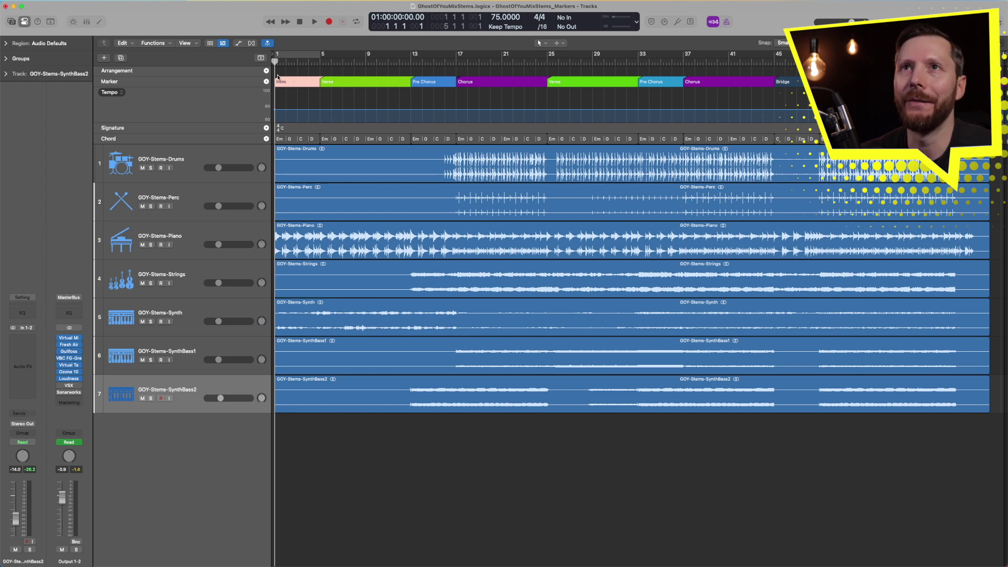
{"action": "mouse_move", "coordinate": [109, 82]}
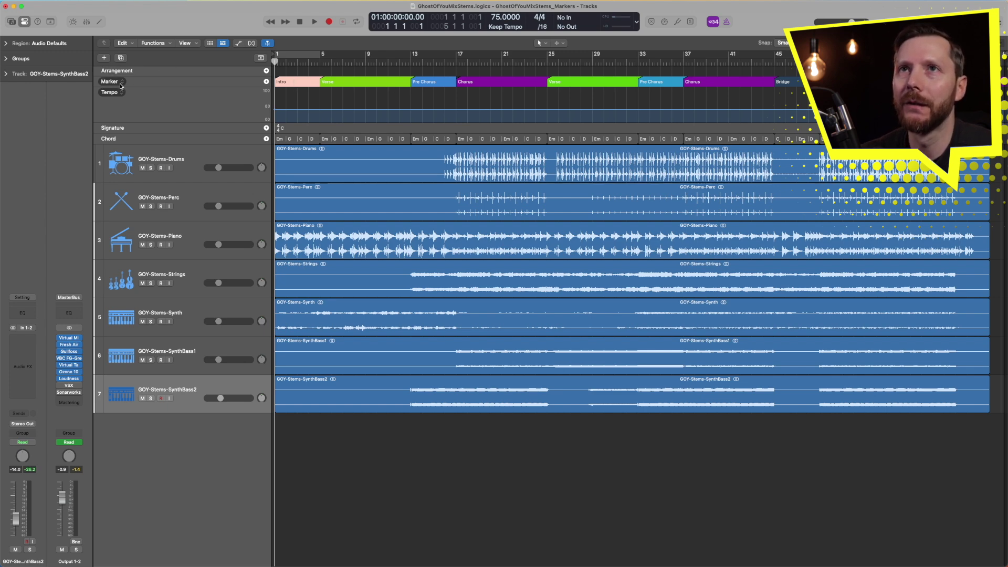
{"action": "left_click", "coordinate": [120, 84]}
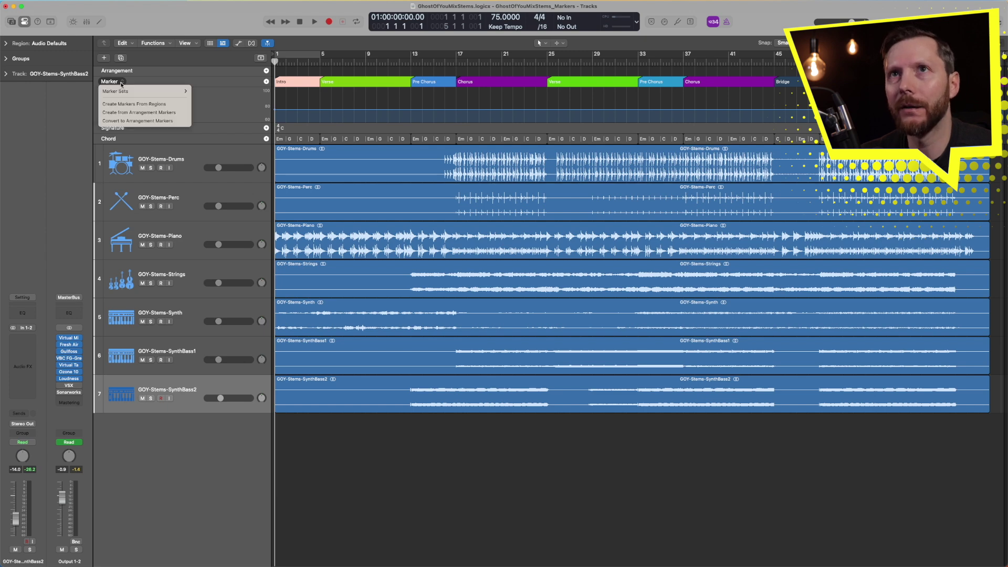
{"action": "left_click", "coordinate": [148, 123]}
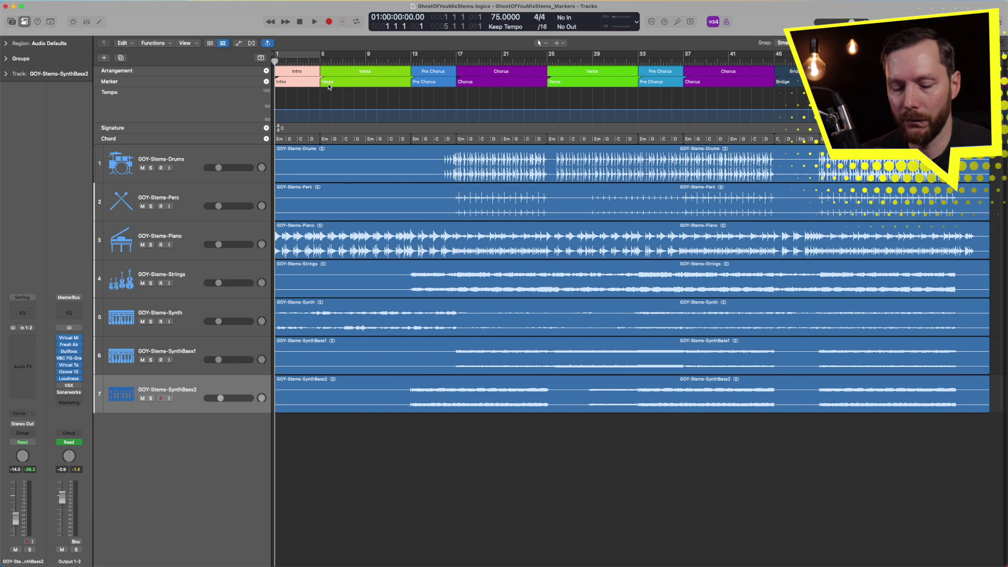
{"action": "key", "text": "super+z"}
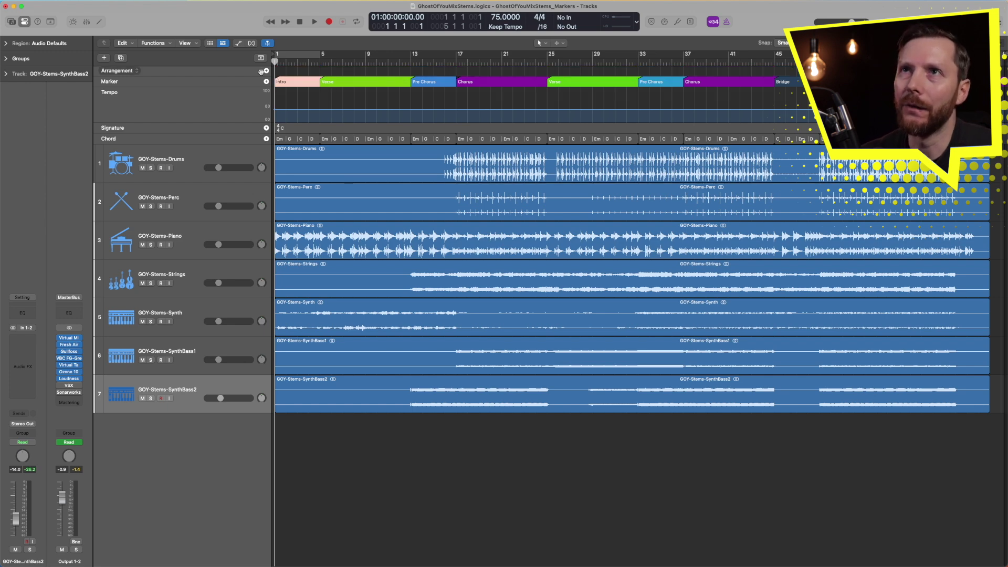
Add four arrangement sections in order: Intro, Verse, Chorus and Bridge
{"action": "left_click", "coordinate": [266, 71]}
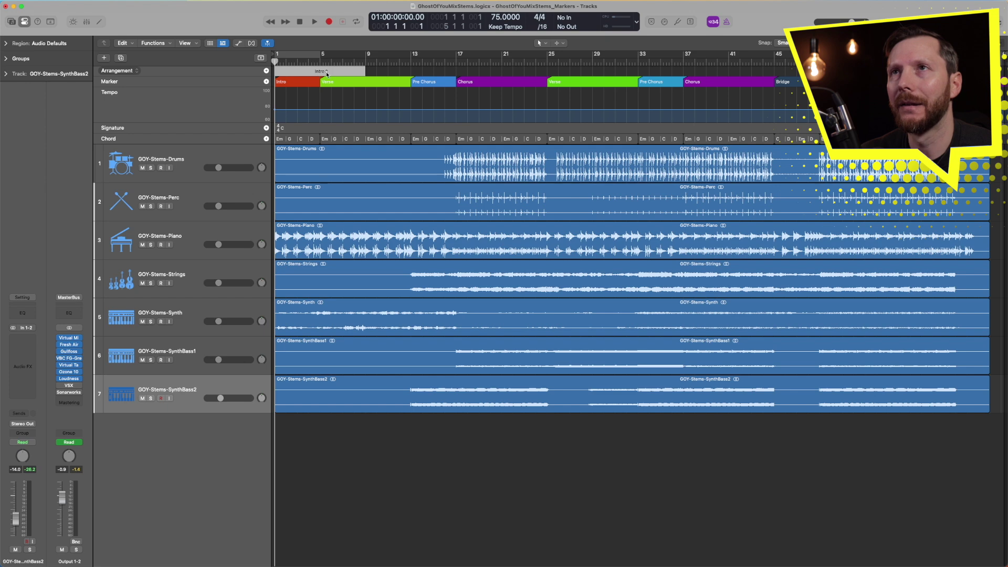
{"action": "left_click", "coordinate": [266, 71]}
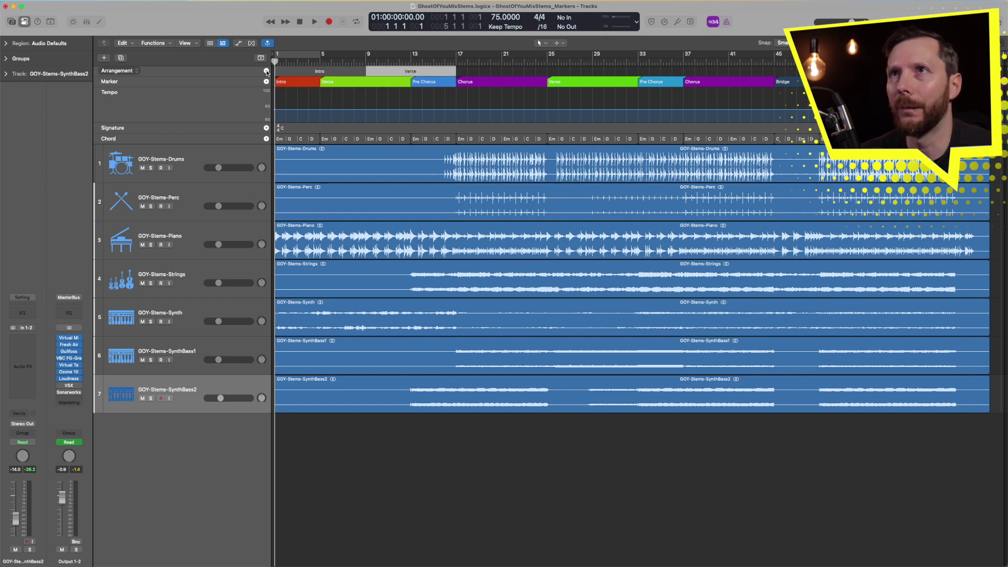
{"action": "left_click", "coordinate": [267, 71]}
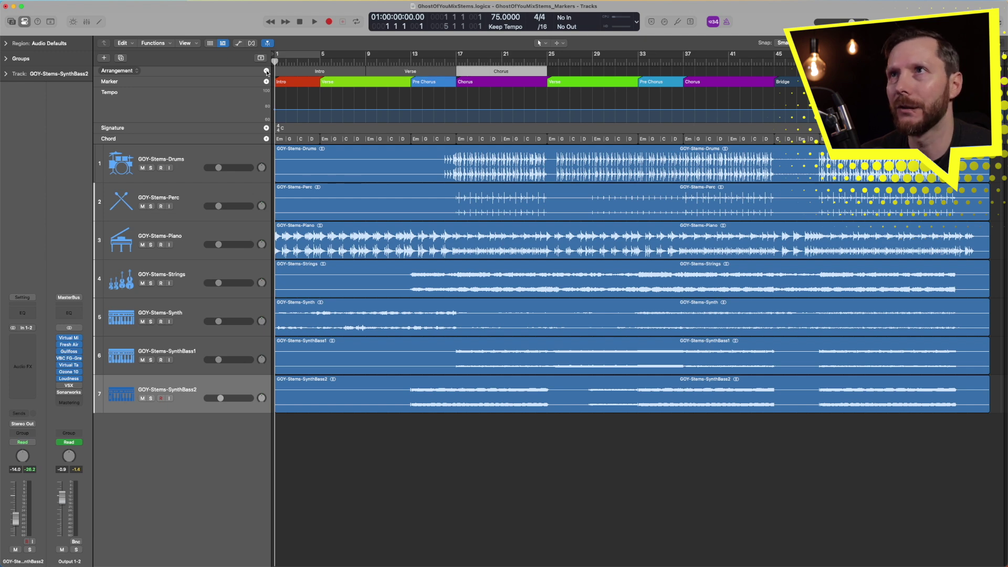
{"action": "left_click", "coordinate": [266, 70]}
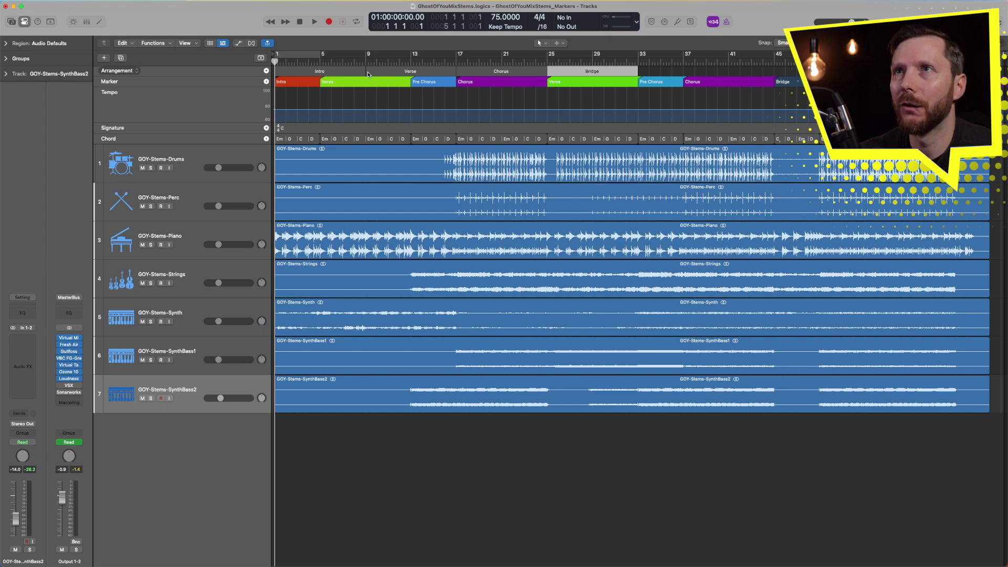
End Intro at bar 5, Verse at 13, third section at 17, renamed Pre Chorus
{"action": "left_click_drag", "start_coordinate": [365, 72], "coordinate": [322, 74]}
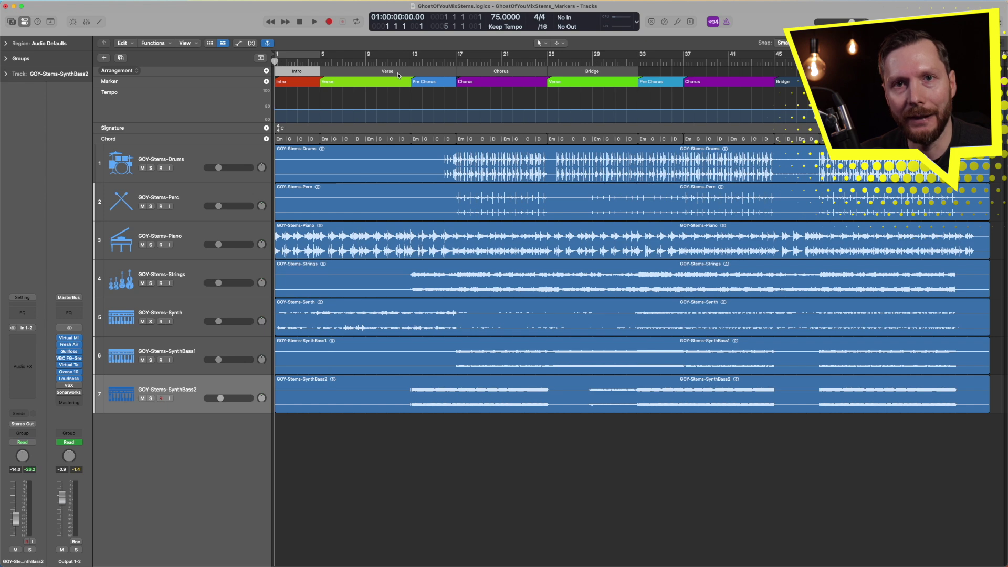
{"action": "left_click_drag", "start_coordinate": [455, 73], "coordinate": [412, 73]}
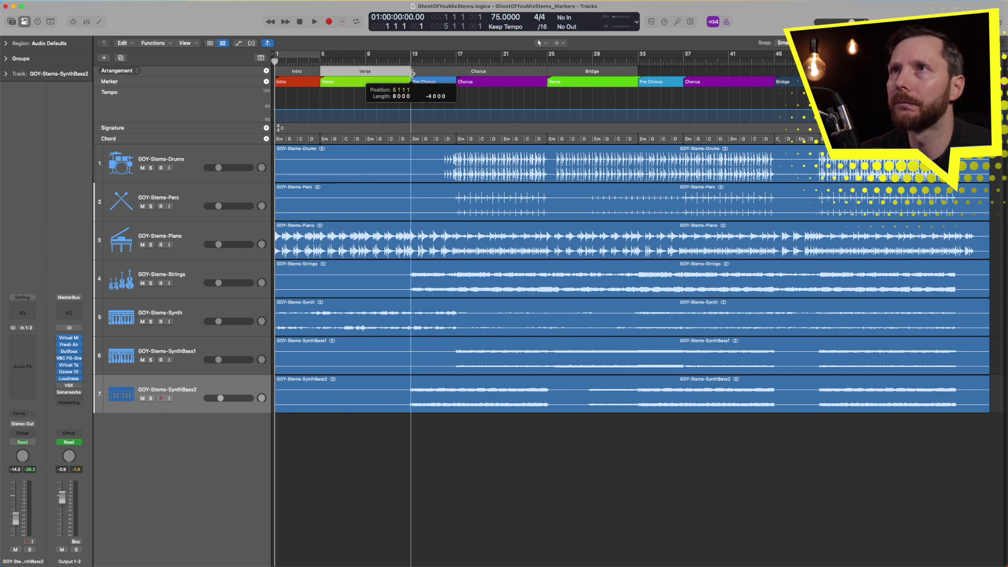
{"action": "left_click_drag", "start_coordinate": [547, 72], "coordinate": [456, 73]}
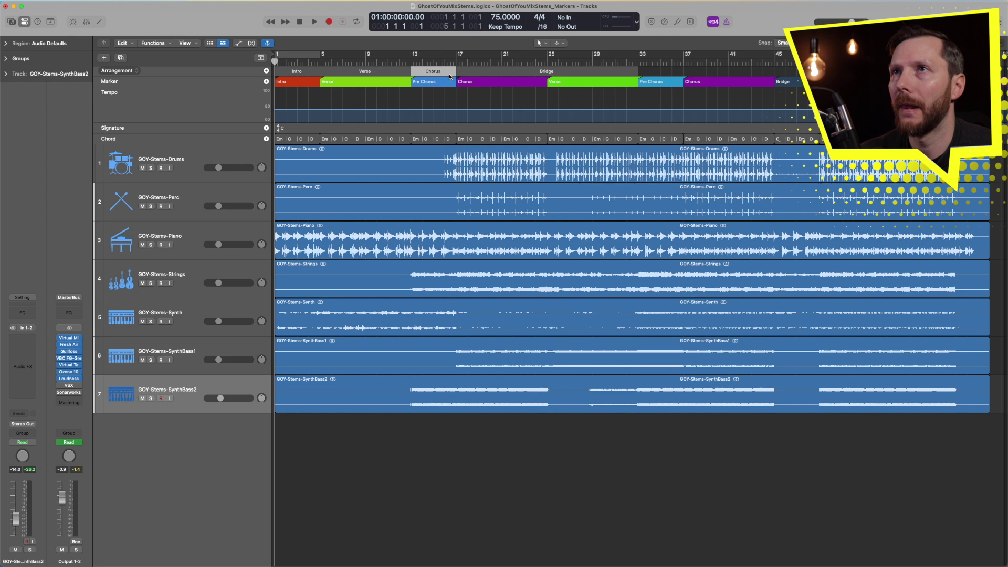
{"action": "left_click", "coordinate": [441, 71]}
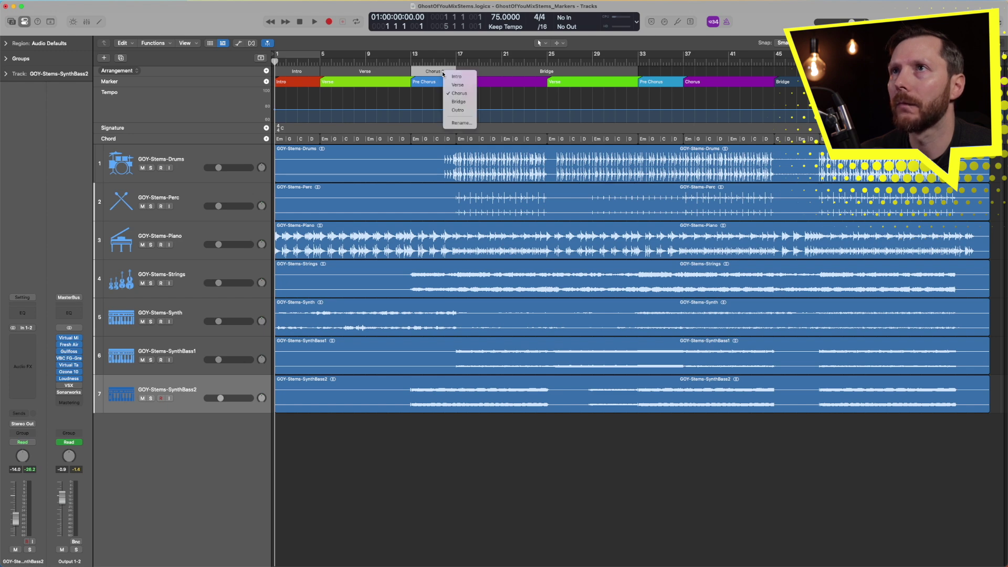
{"action": "left_click", "coordinate": [459, 123]}
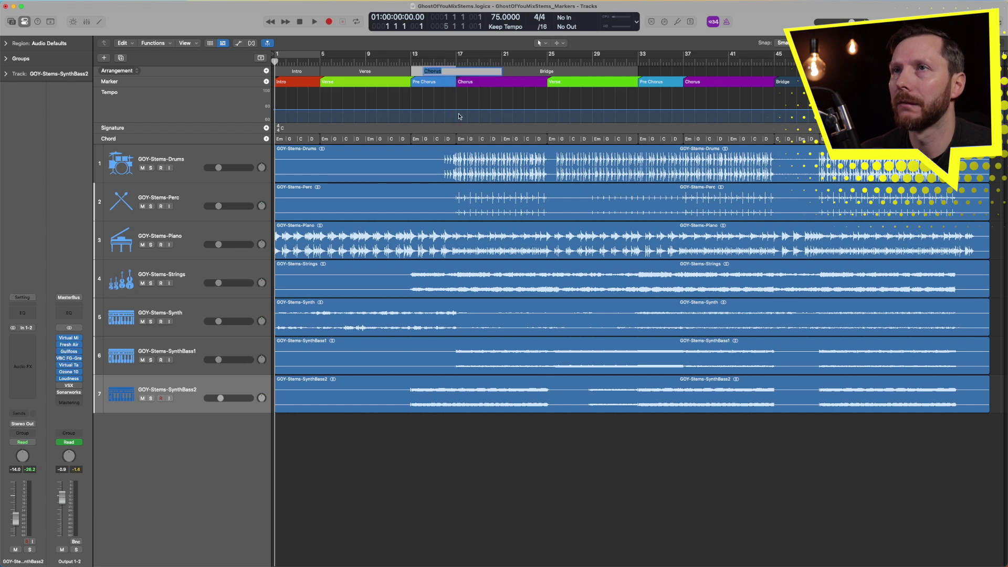
{"action": "type", "text": "Pre Chorus"}
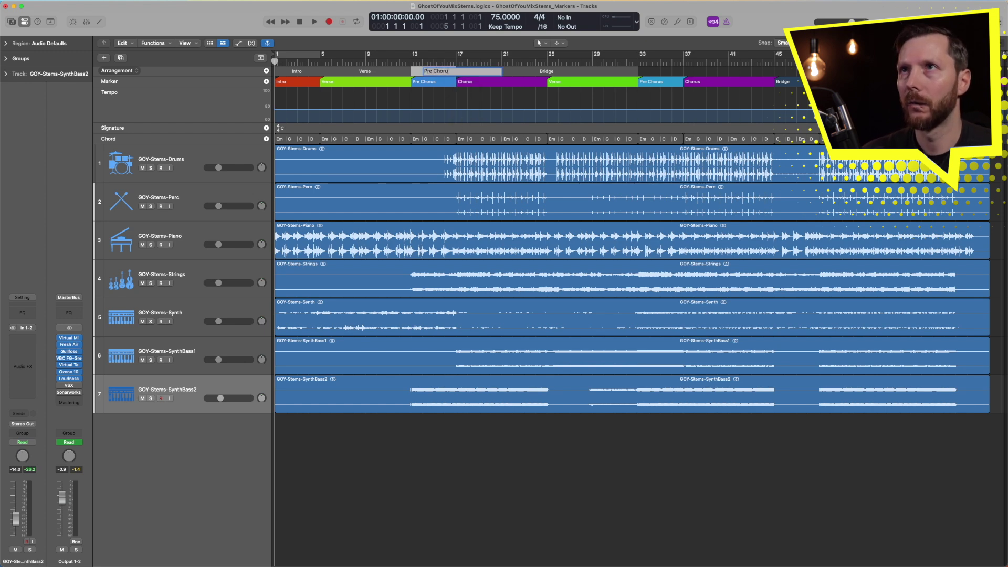
{"action": "key", "text": "Return"}
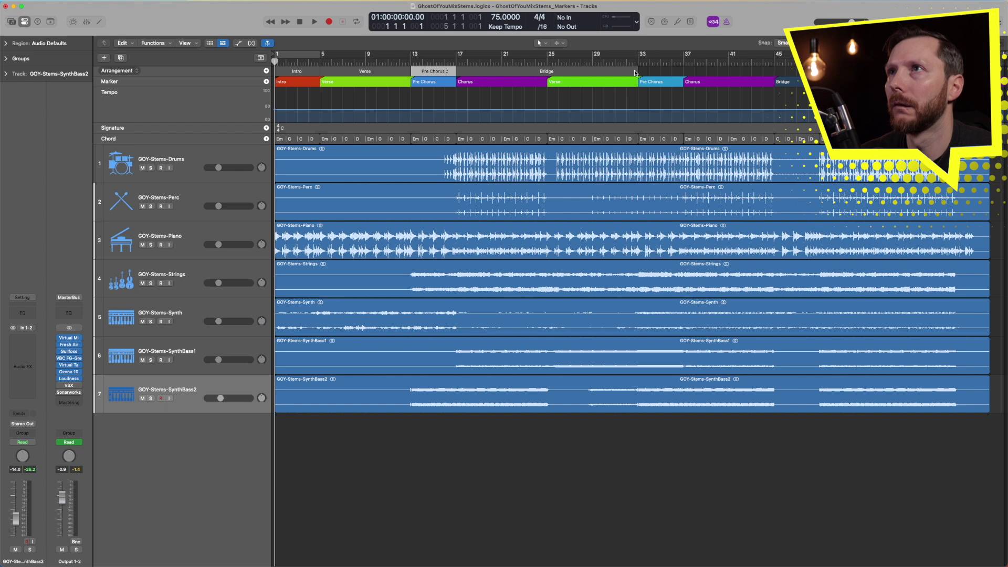
Trim the fourth section to end at bar 25, rename it Chorus, and add and reorder further sections
{"action": "left_click", "coordinate": [636, 73]}
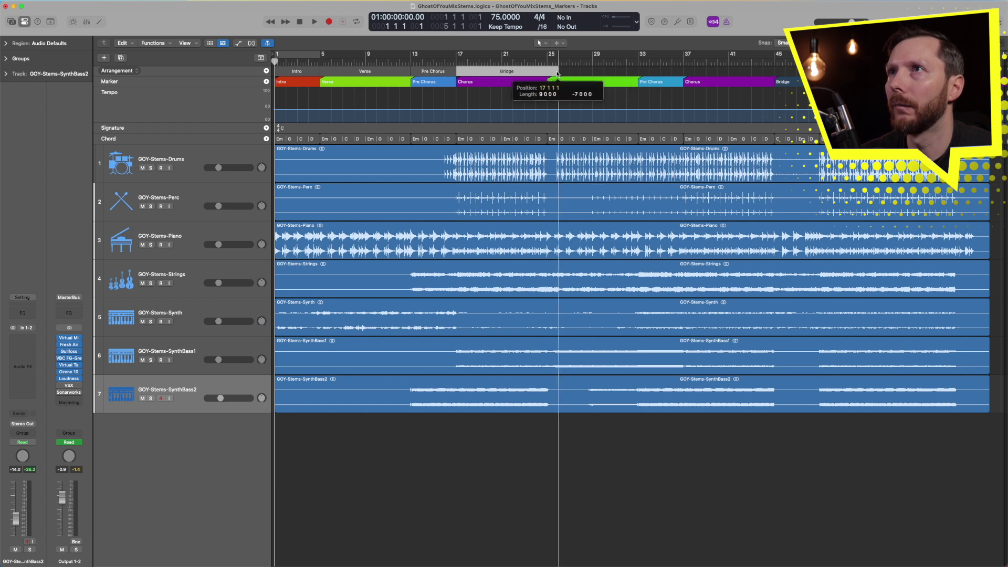
{"action": "left_click_drag", "start_coordinate": [636, 73], "coordinate": [547, 73]}
{"action": "left_click", "coordinate": [515, 74]}
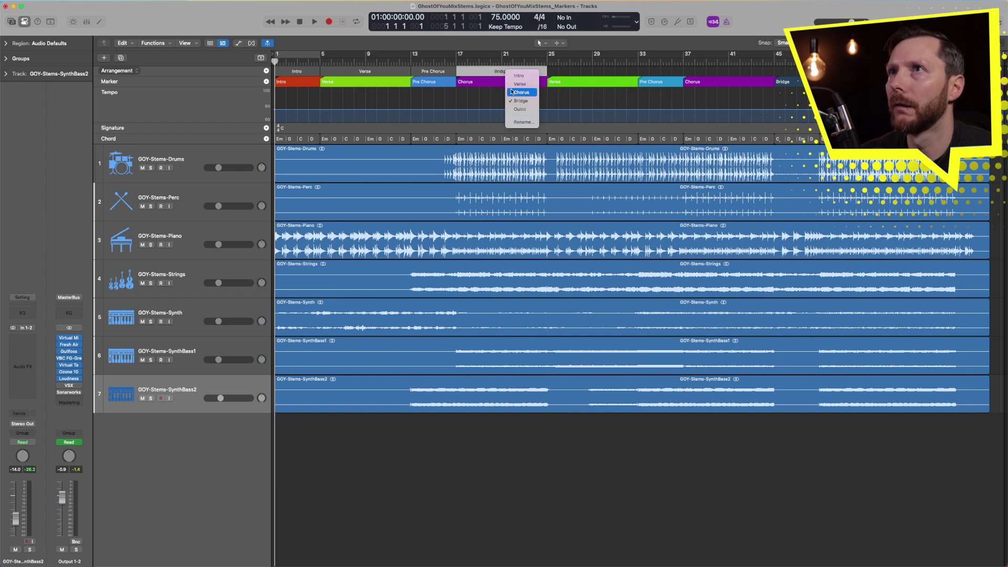
{"action": "left_click", "coordinate": [512, 93]}
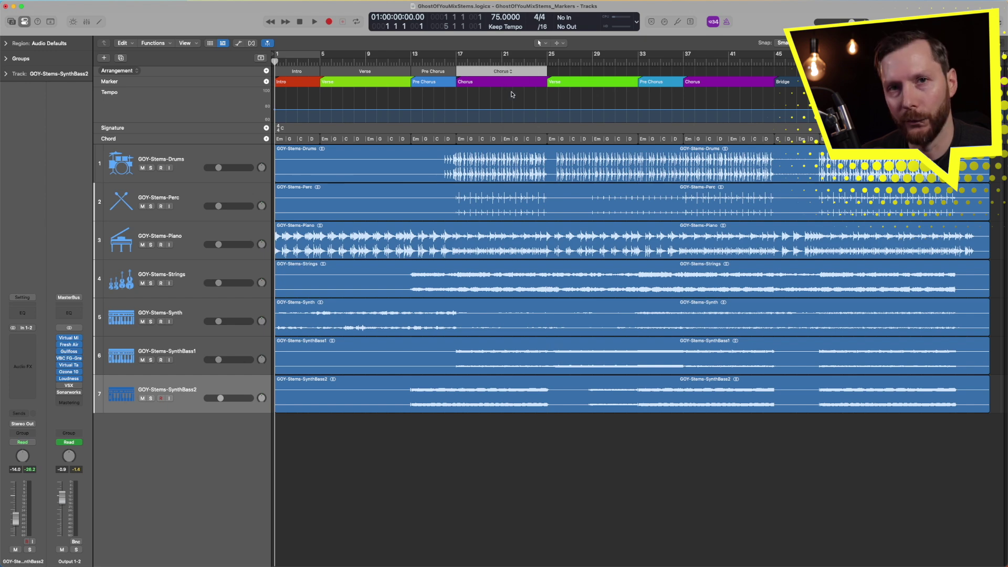
{"action": "key", "text": "alt+period"}
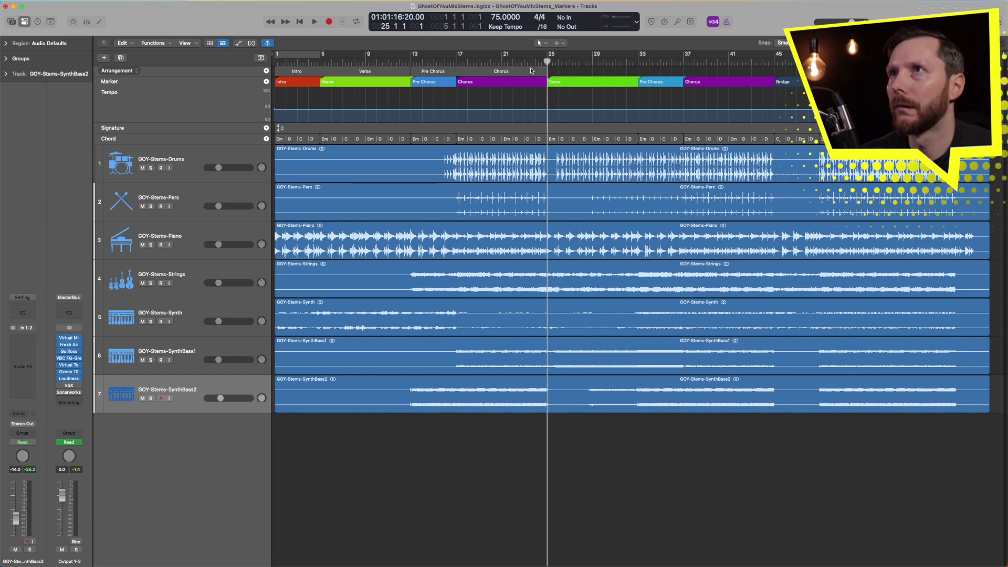
{"action": "left_click", "coordinate": [266, 70]}
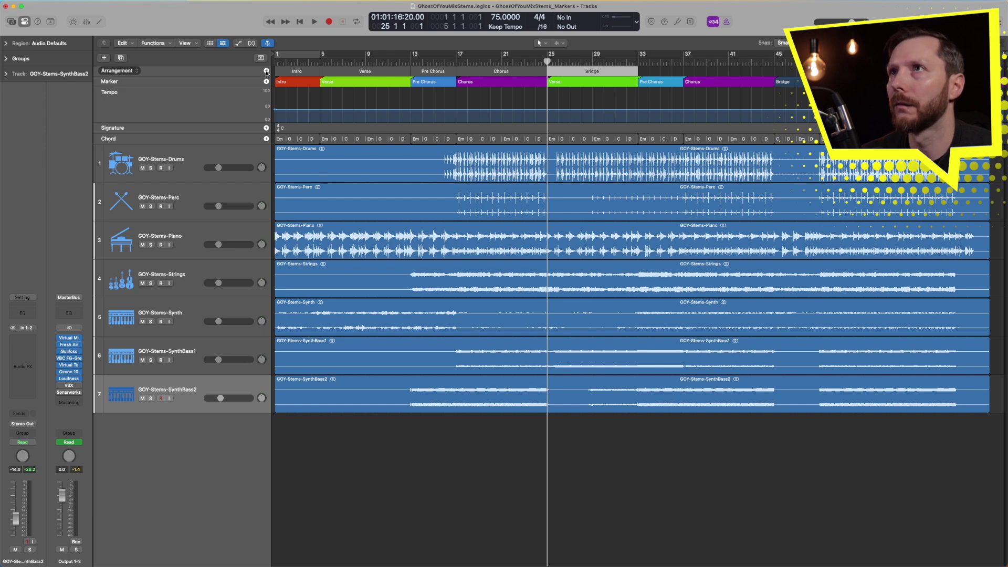
{"action": "left_click", "coordinate": [265, 71]}
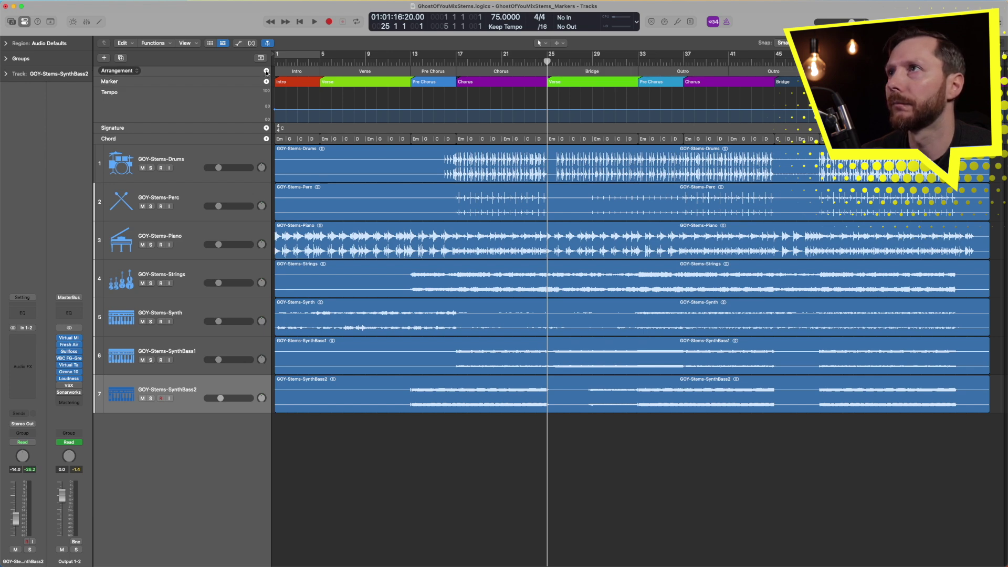
{"action": "left_click_drag", "start_coordinate": [715, 73], "coordinate": [747, 106]}
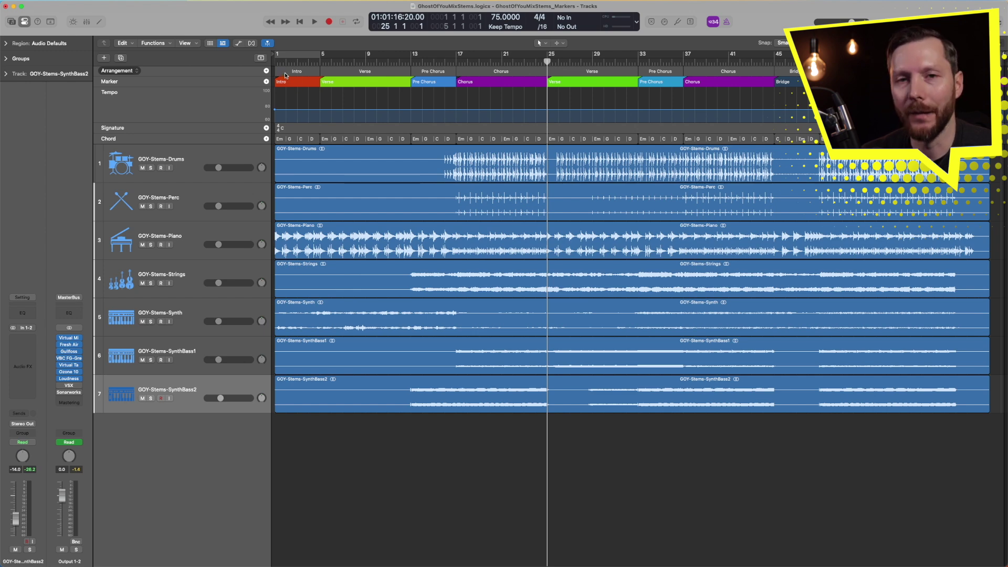
Colour the Intro arrangement section red and the Verse section green
{"action": "left_click", "coordinate": [285, 75]}
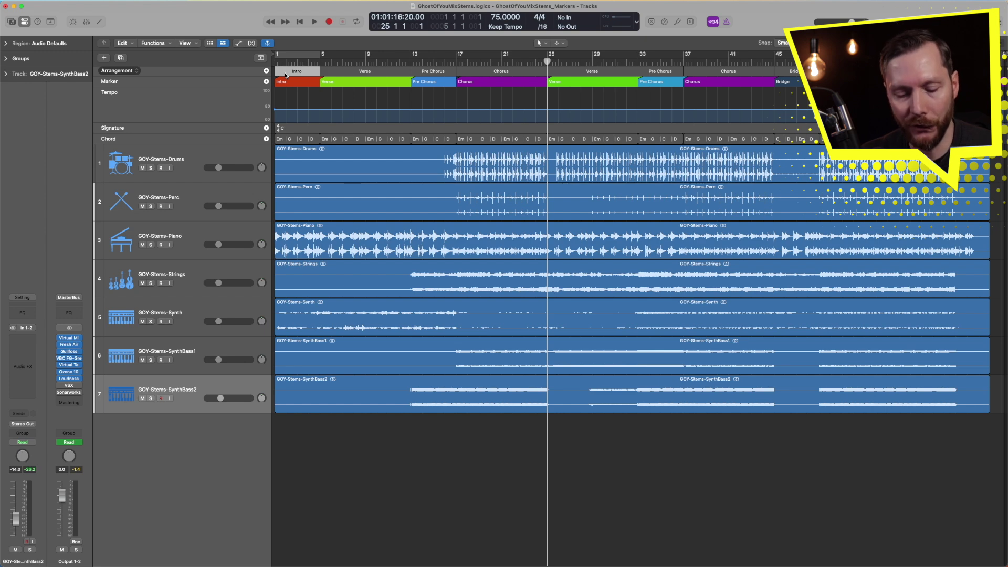
{"action": "key", "text": "alt+c"}
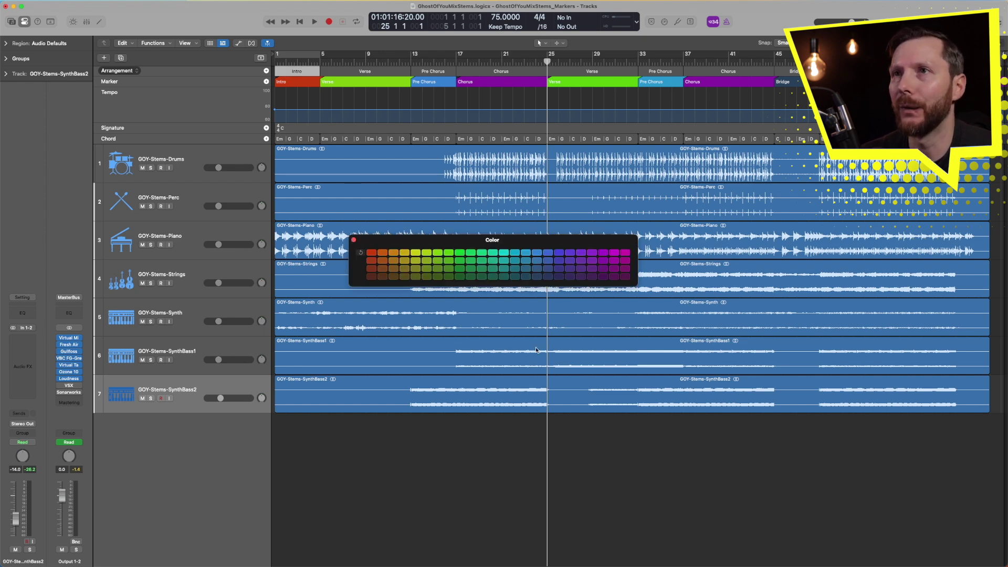
{"action": "left_click", "coordinate": [370, 253]}
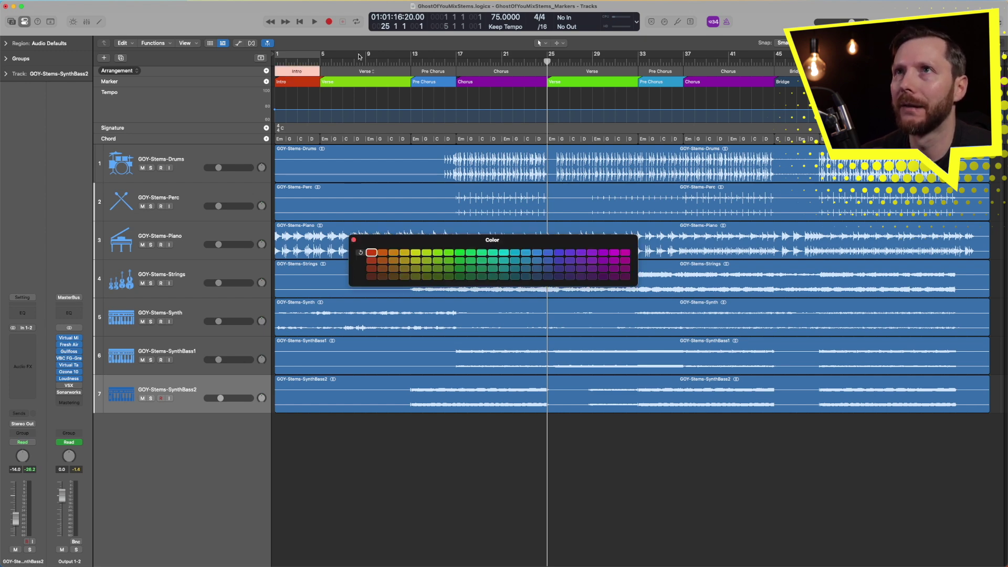
{"action": "left_click", "coordinate": [341, 75]}
{"action": "left_click", "coordinate": [448, 253]}
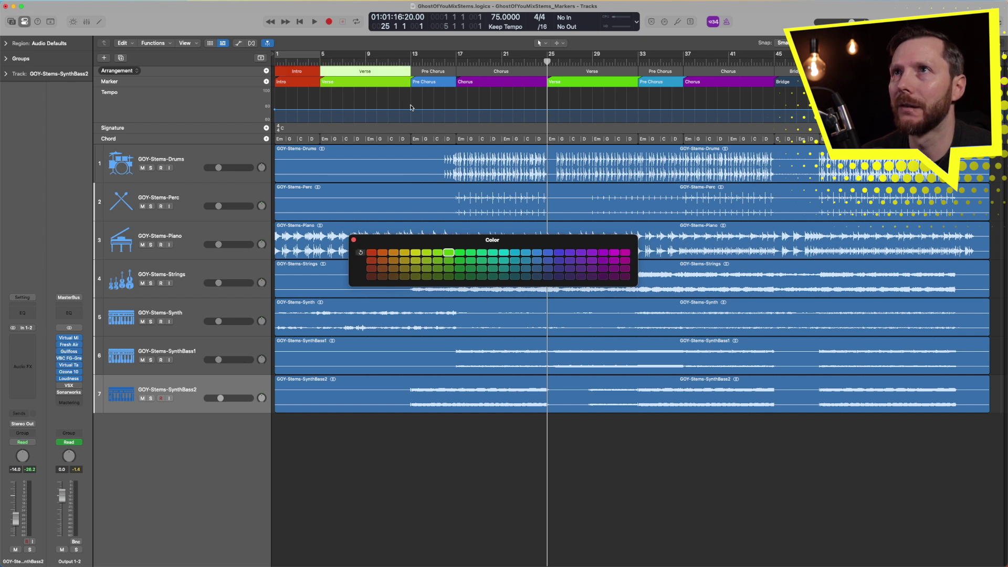
Colour the Pre Chorus section light blue, the Chorus purple, and the remaining sections to match
{"action": "left_click", "coordinate": [421, 72]}
{"action": "left_click", "coordinate": [417, 72]}
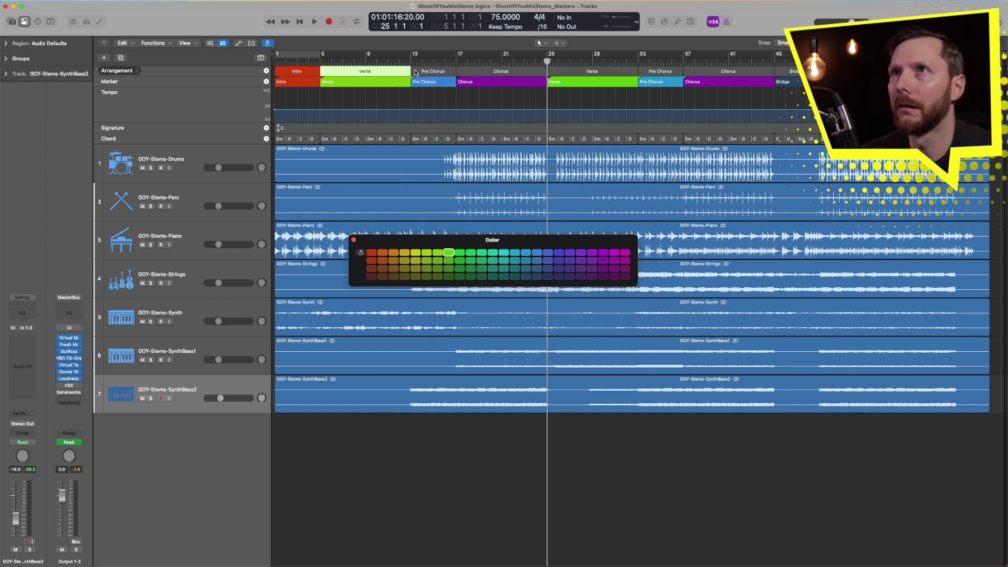
{"action": "left_click", "coordinate": [535, 252]}
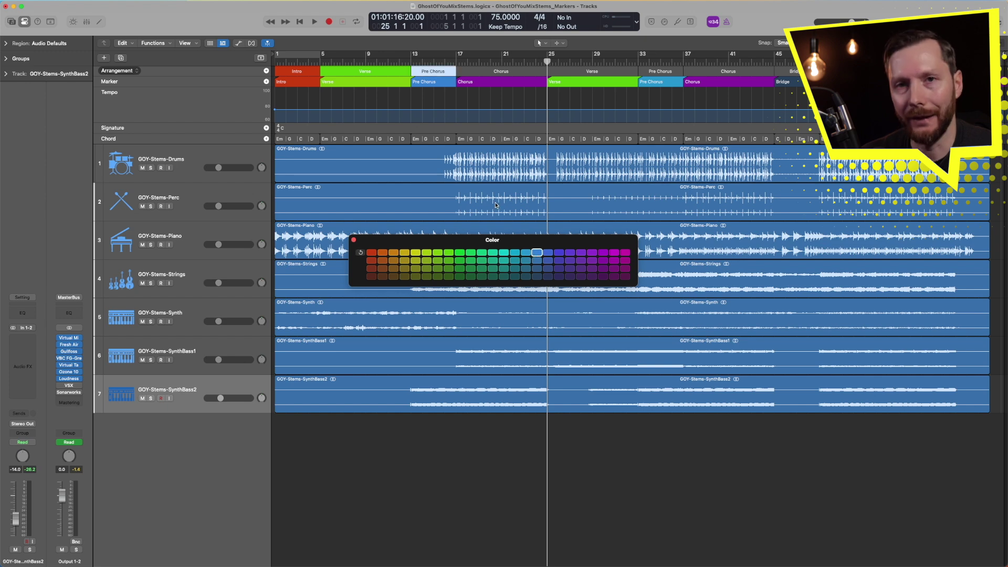
{"action": "left_click", "coordinate": [501, 71]}
{"action": "left_click", "coordinate": [590, 71]}
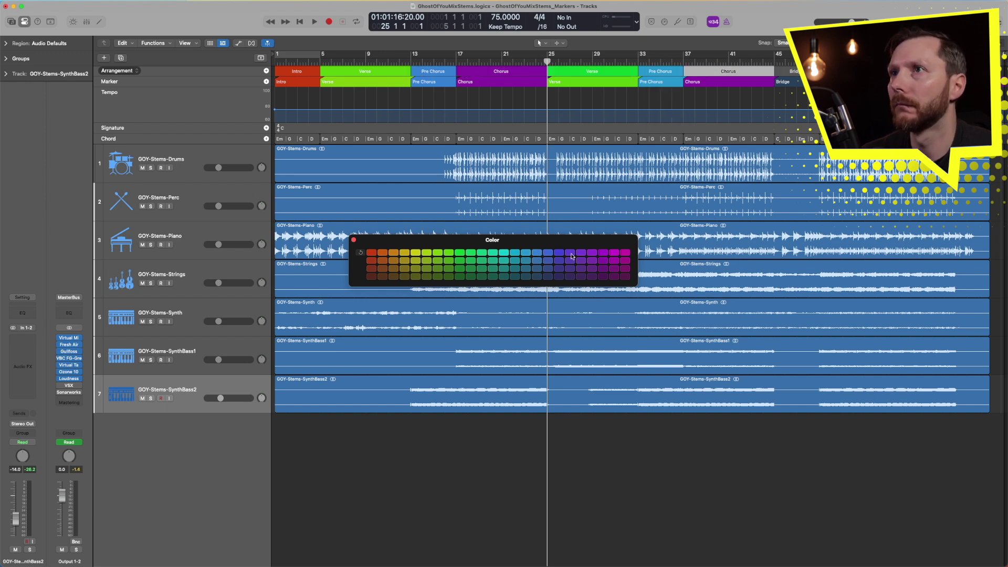
{"action": "left_click", "coordinate": [660, 70]}
{"action": "key", "text": "alt+c"}
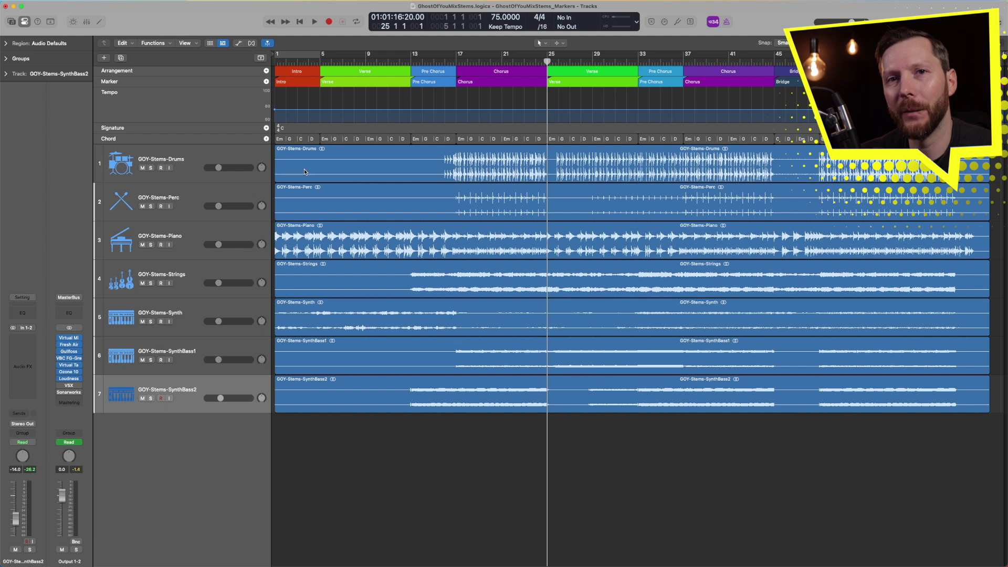
Toggle the global tracks off and back on, then bring up the new-track options
{"action": "left_click", "coordinate": [262, 58]}
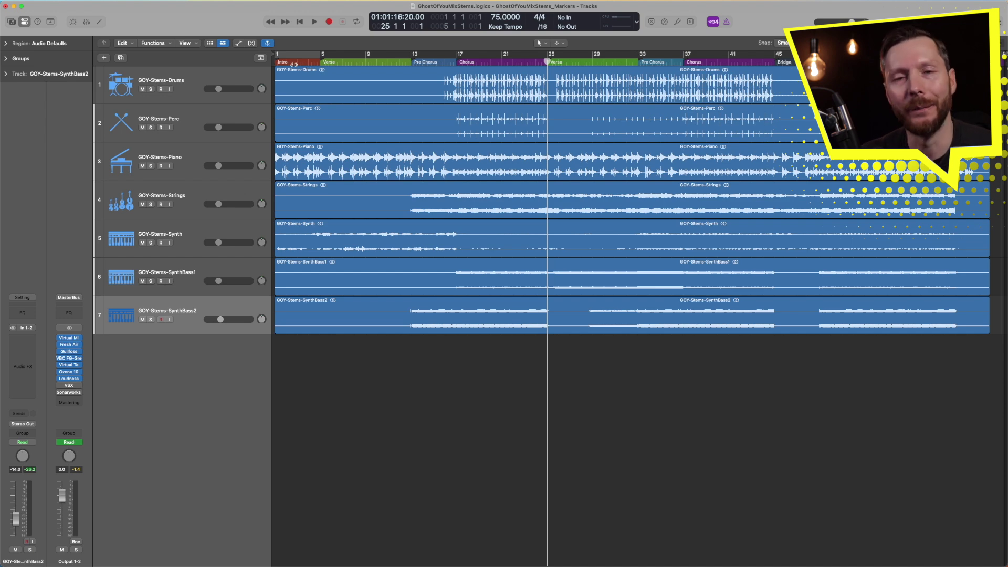
{"action": "left_click", "coordinate": [262, 58]}
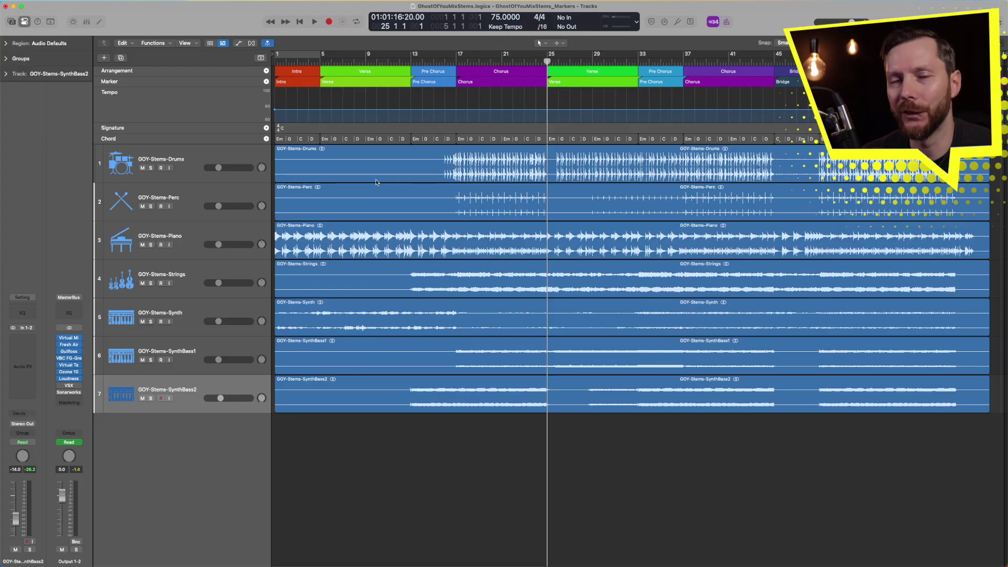
{"action": "left_click", "coordinate": [105, 59]}
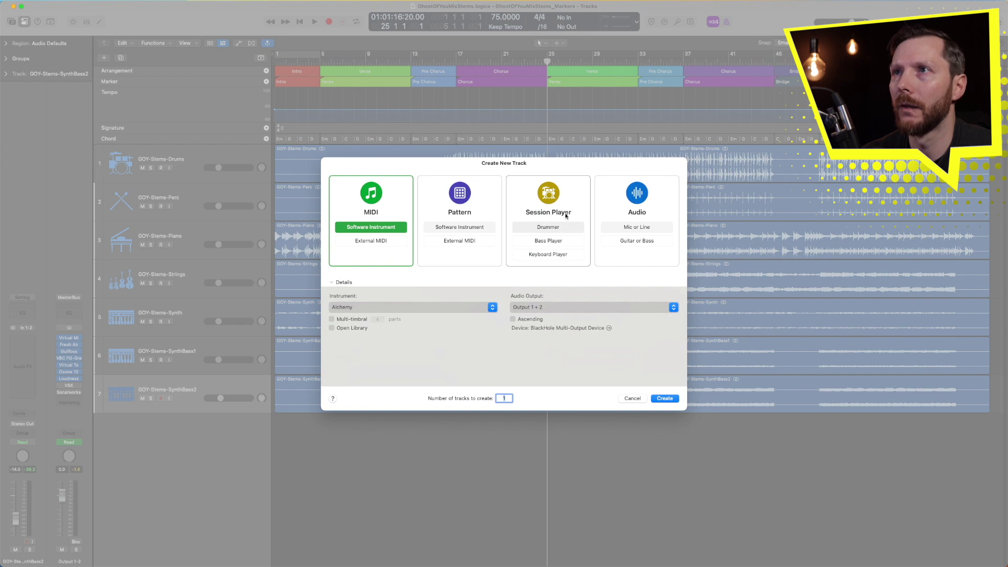
Create a Session Player drummer track, Slow Jam, and solo it
{"action": "left_click", "coordinate": [546, 213]}
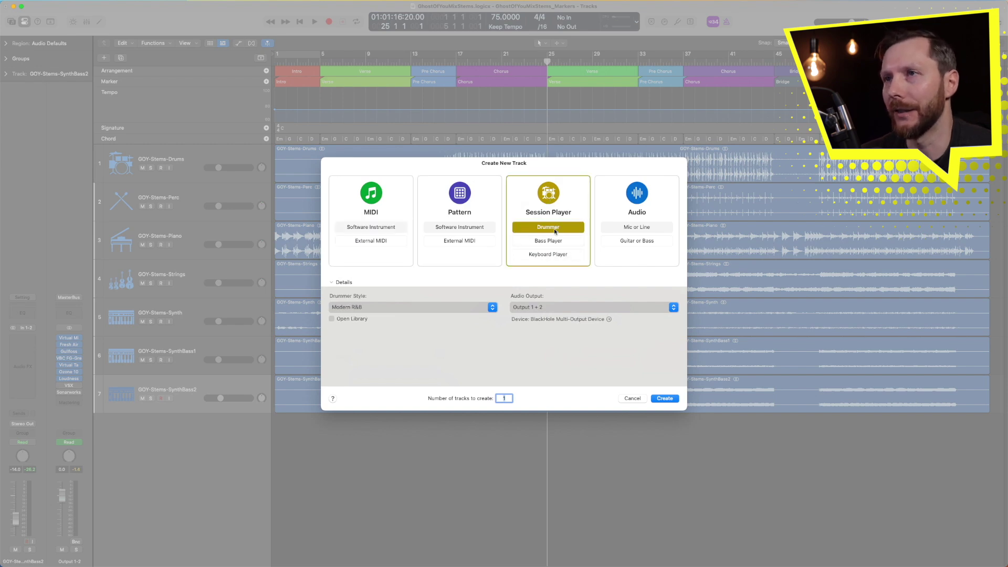
{"action": "left_click", "coordinate": [666, 398]}
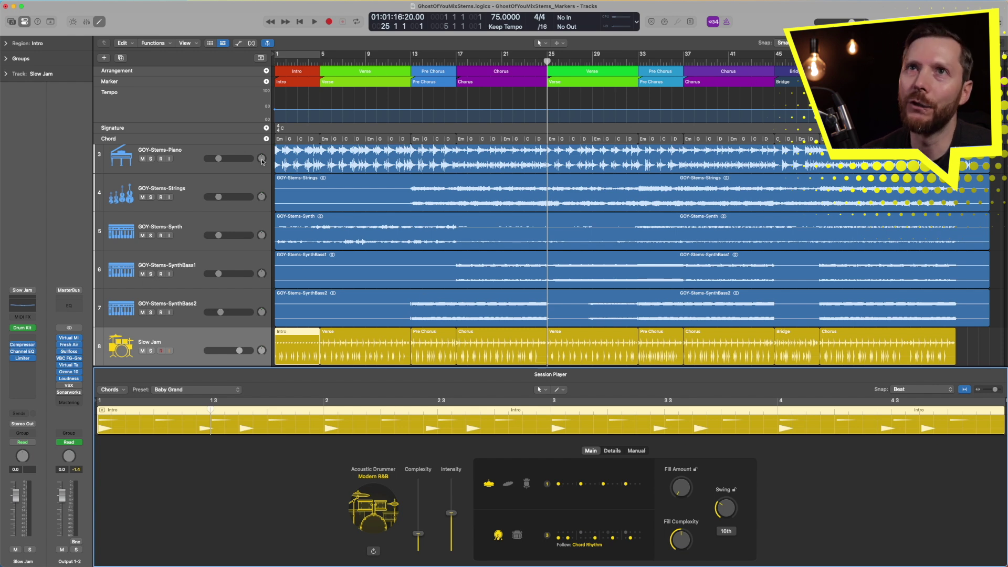
{"action": "scroll", "coordinate": [330, 221], "scroll_direction": "down", "scroll_amount": 1}
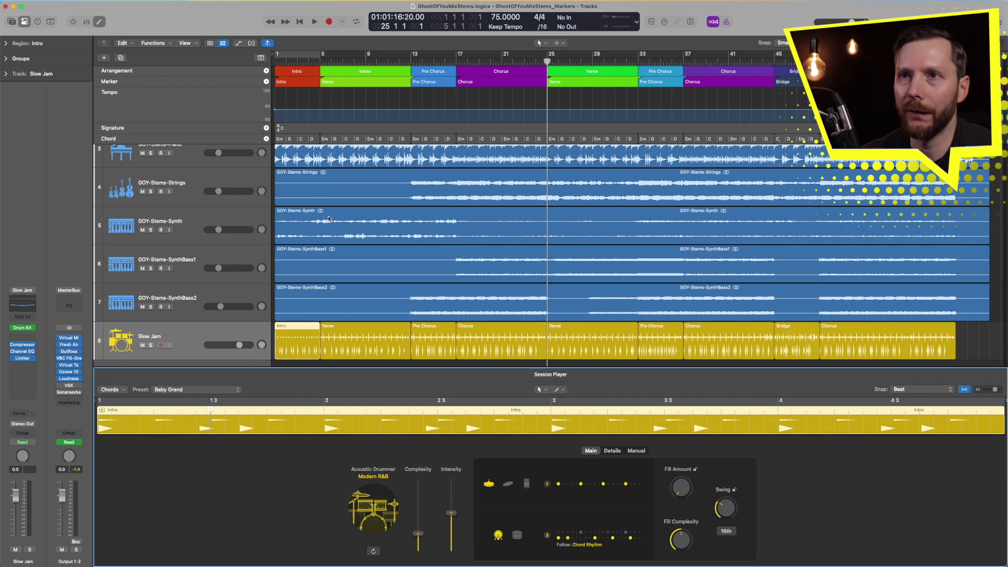
{"action": "left_click", "coordinate": [151, 345]}
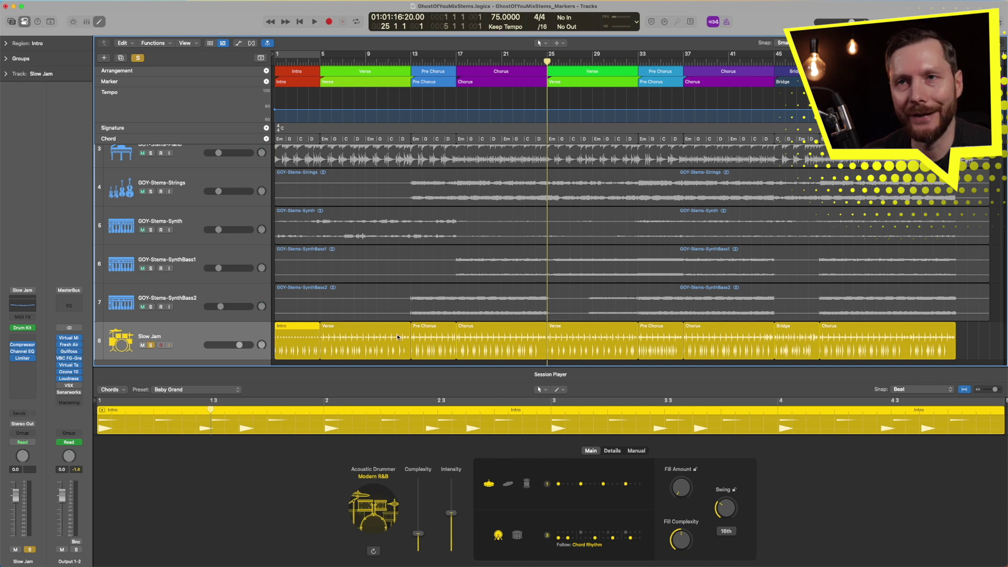
{"action": "scroll", "coordinate": [370, 329], "scroll_direction": "down", "scroll_amount": 2}
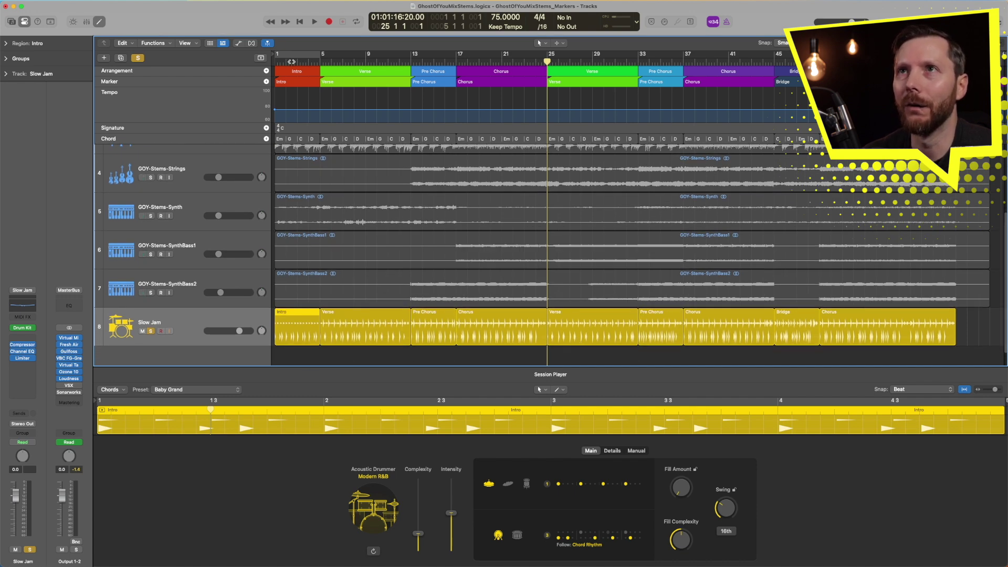
Audition the drums from the song start, the Verse and the first Chorus
{"action": "left_click", "coordinate": [293, 60]}
{"action": "key", "text": "space"}
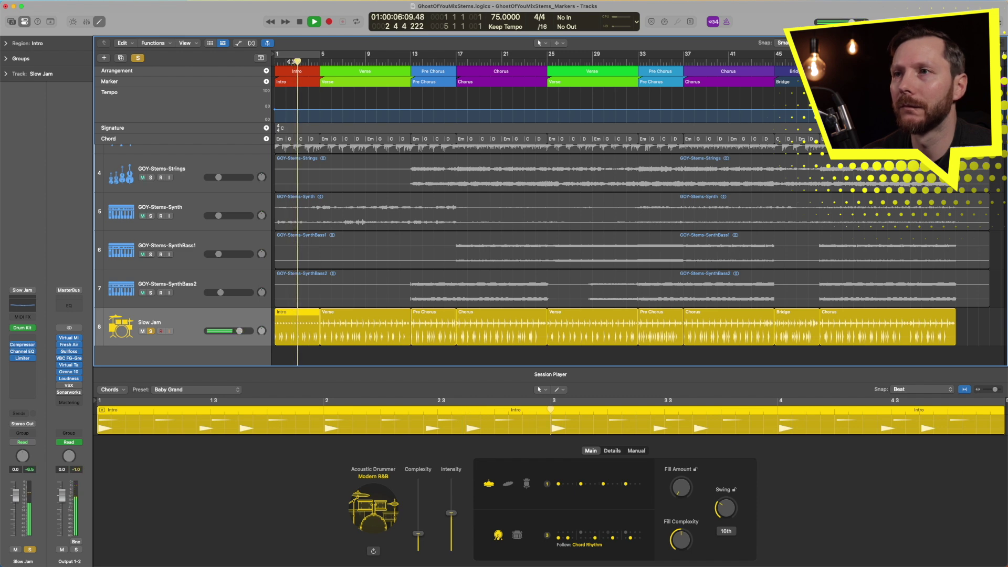
{"action": "key", "text": "space"}
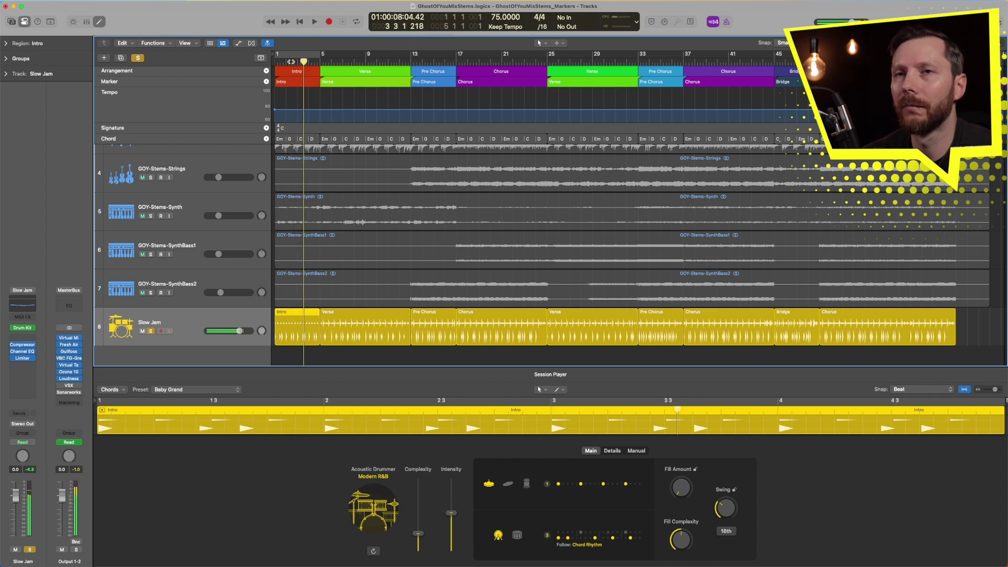
{"action": "left_click", "coordinate": [355, 62]}
{"action": "key", "text": "space"}
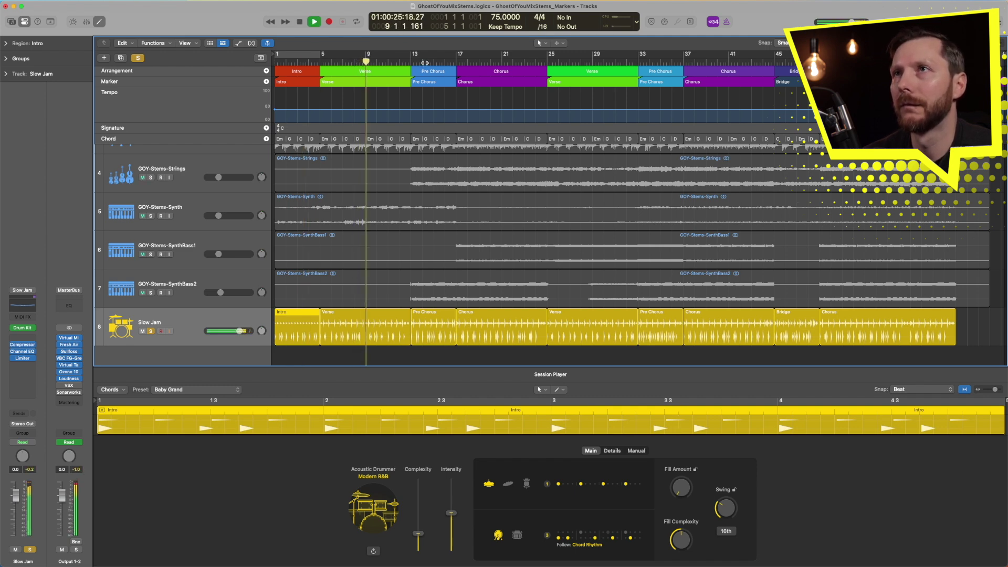
{"action": "key", "text": "space"}
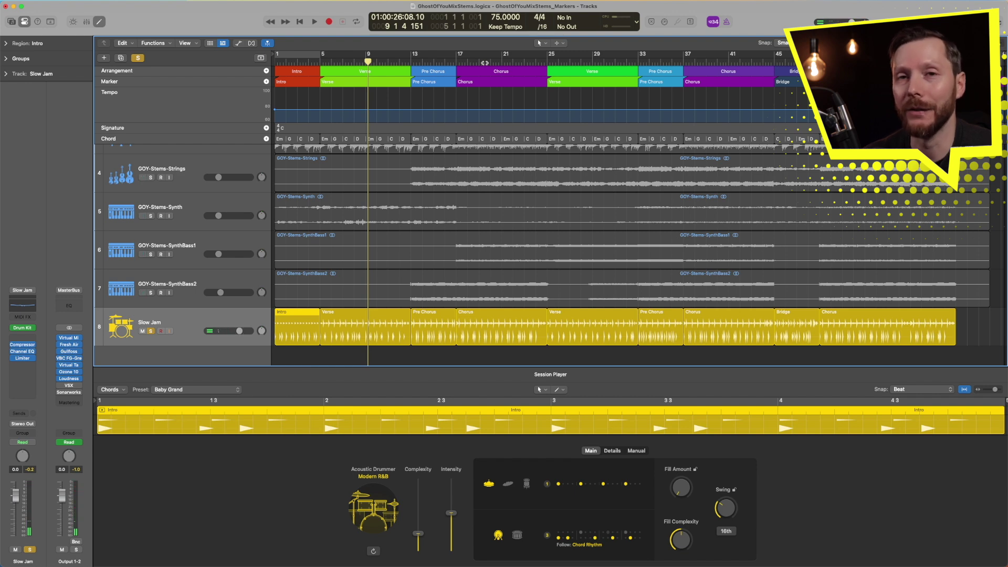
{"action": "left_click", "coordinate": [482, 62]}
{"action": "key", "text": "space"}
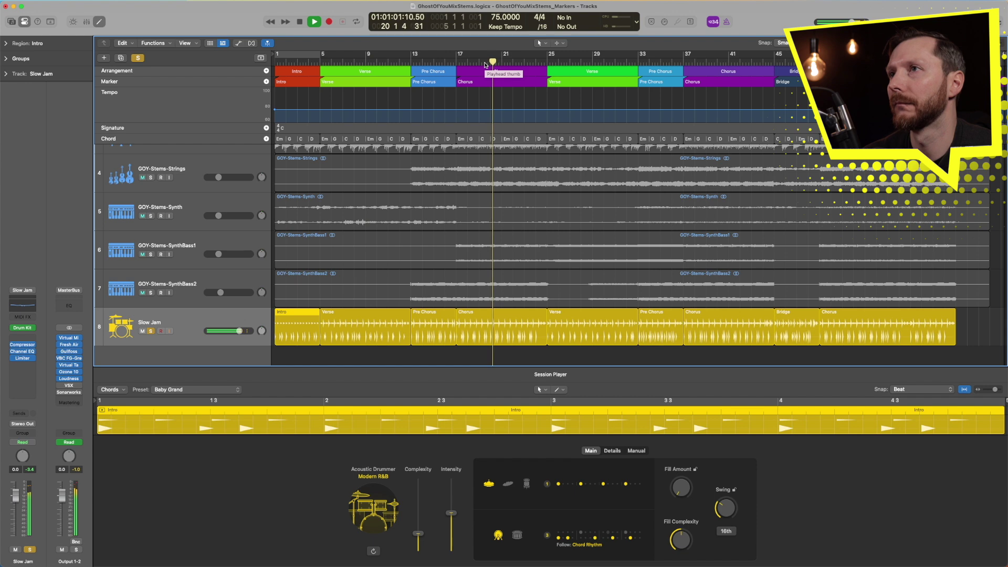
{"action": "key", "text": "space"}
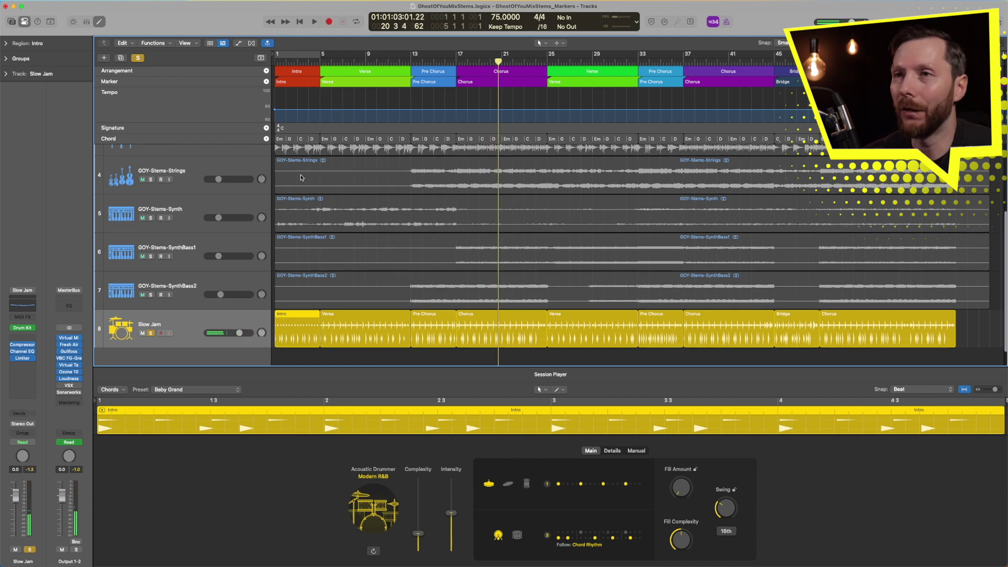
{"action": "scroll", "coordinate": [301, 177], "scroll_direction": "down", "scroll_amount": 2}
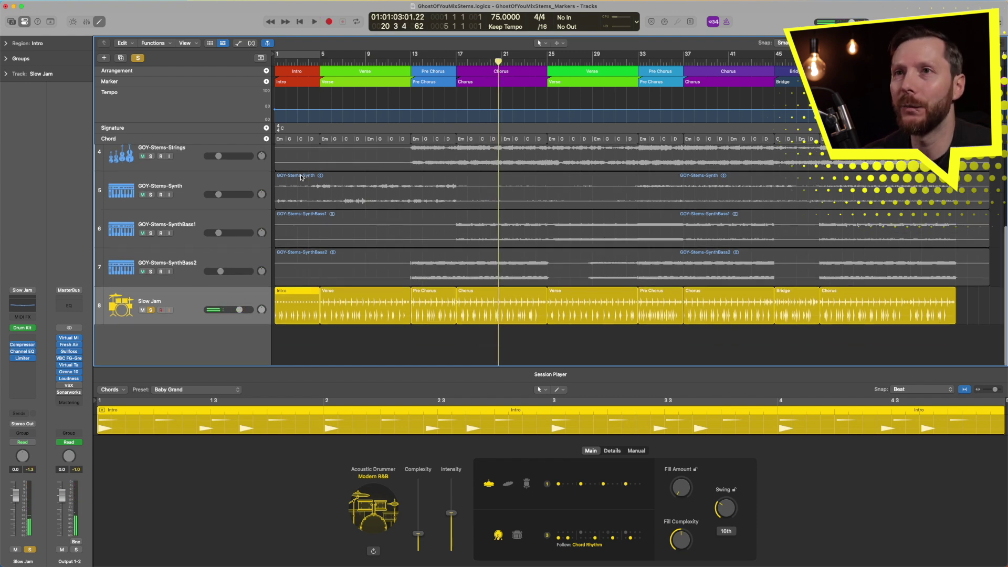
{"action": "left_click", "coordinate": [104, 58]}
Add a Simple Foundation Session Player bass track spanning every song section
{"action": "left_click", "coordinate": [548, 236]}
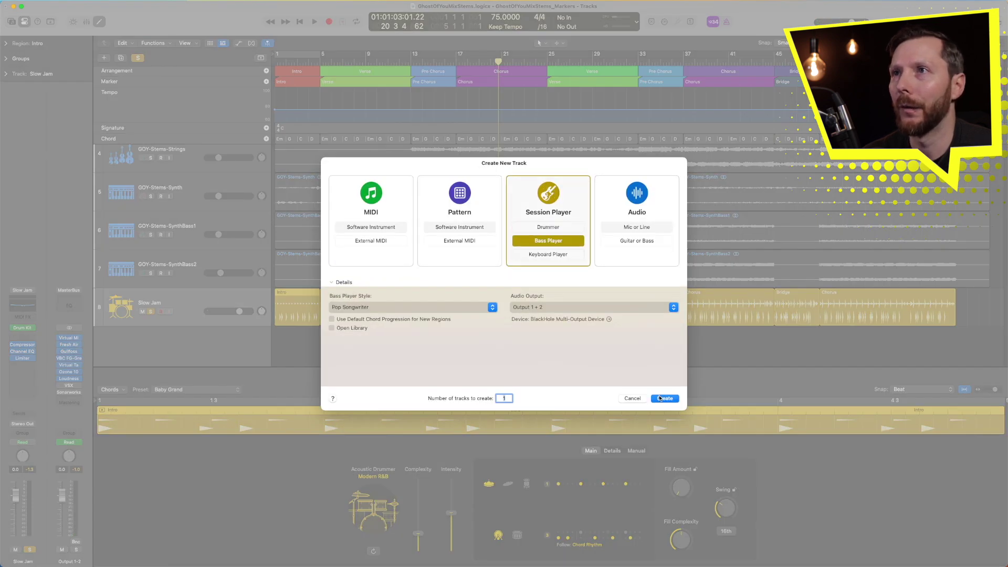
{"action": "left_click", "coordinate": [665, 399]}
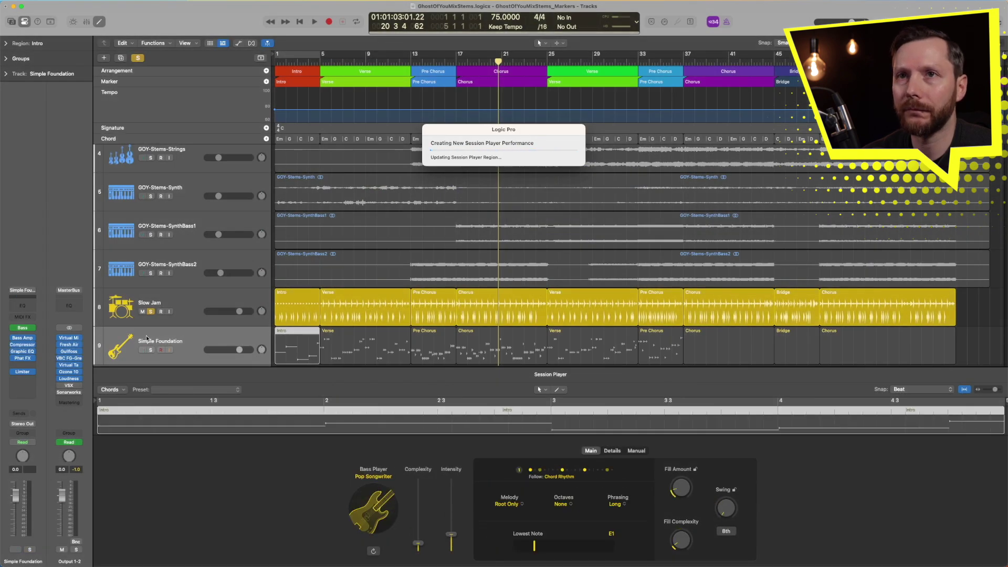
{"action": "scroll", "coordinate": [363, 305], "scroll_direction": "up", "scroll_amount": 1}
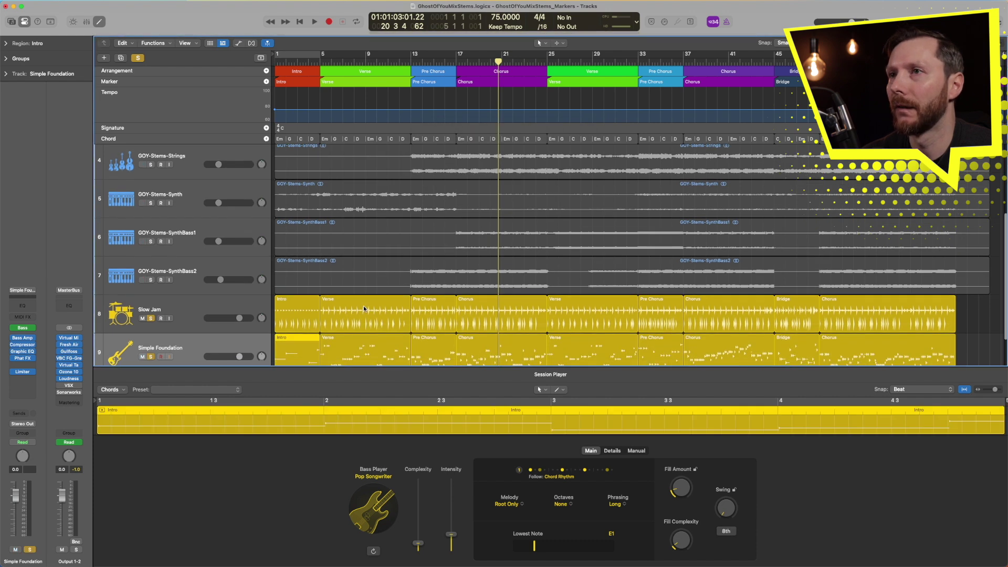
{"action": "scroll", "coordinate": [363, 305], "scroll_direction": "down", "scroll_amount": 2}
Create a Studio Grand Keyboard Player Session Player track with the Freely style
{"action": "left_click", "coordinate": [102, 58]}
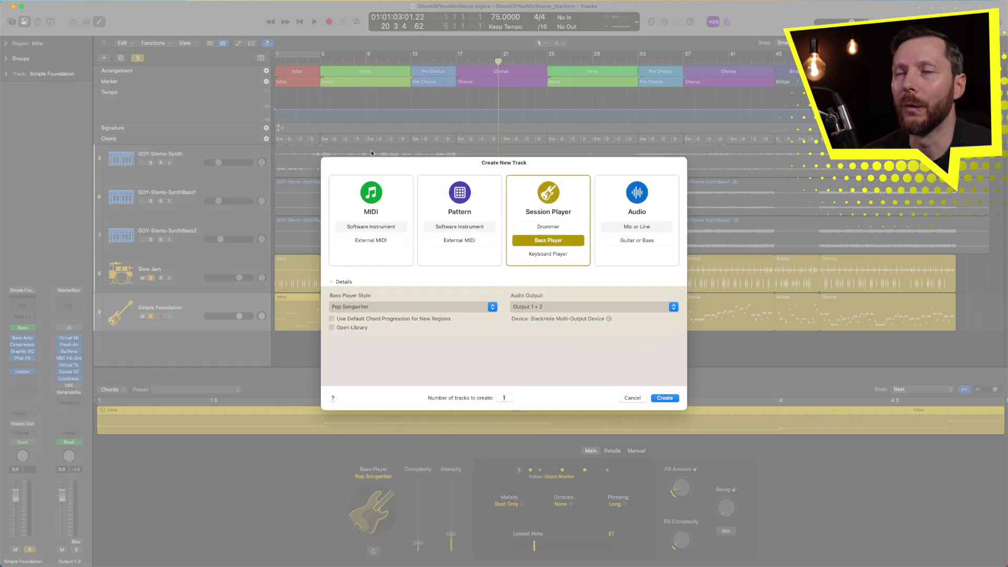
{"action": "left_click", "coordinate": [555, 252]}
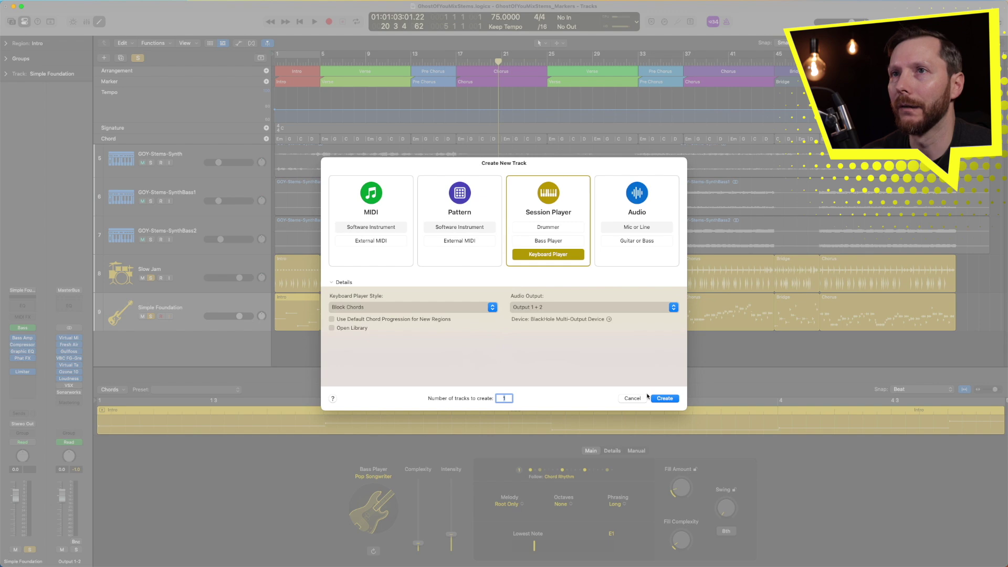
{"action": "left_click", "coordinate": [431, 309]}
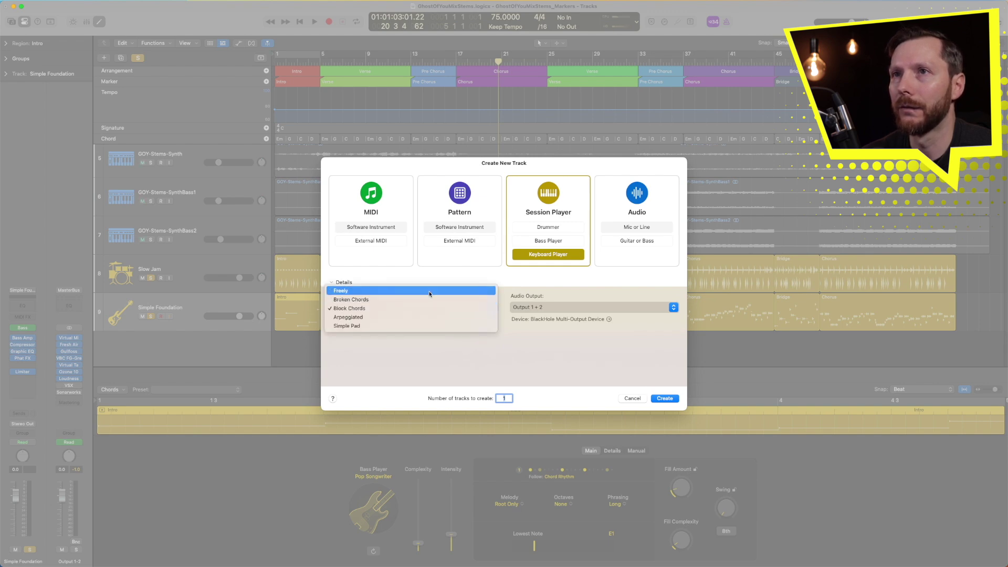
{"action": "left_click", "coordinate": [431, 290]}
{"action": "left_click", "coordinate": [659, 403]}
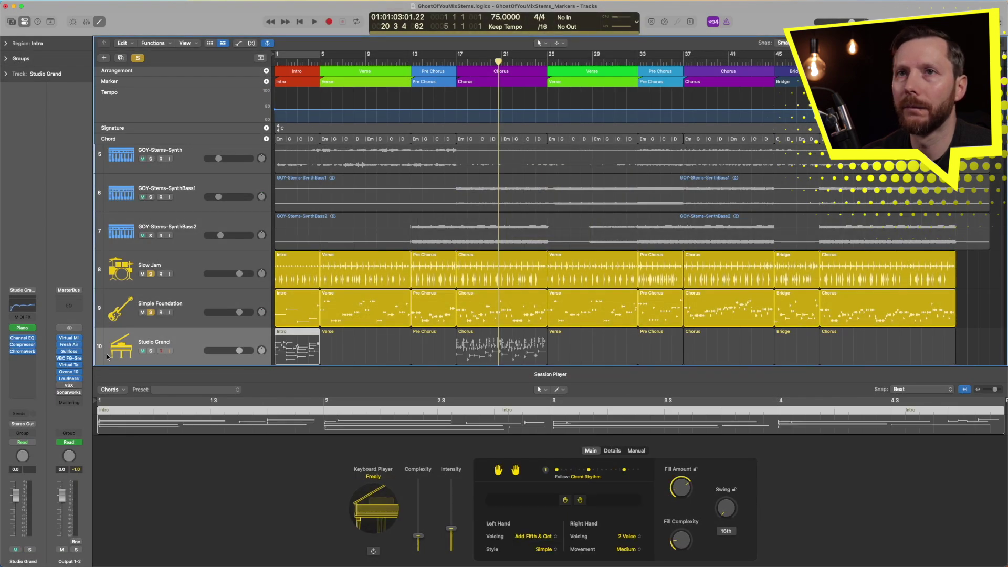
{"action": "scroll", "coordinate": [350, 323], "scroll_direction": "down", "scroll_amount": 1}
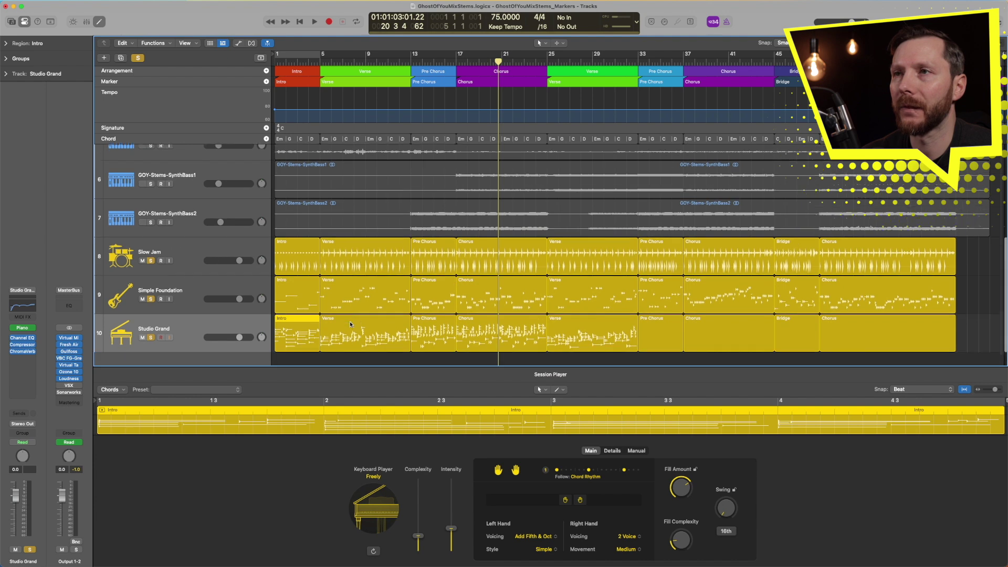
{"action": "scroll", "coordinate": [350, 324], "scroll_direction": "down", "scroll_amount": 2}
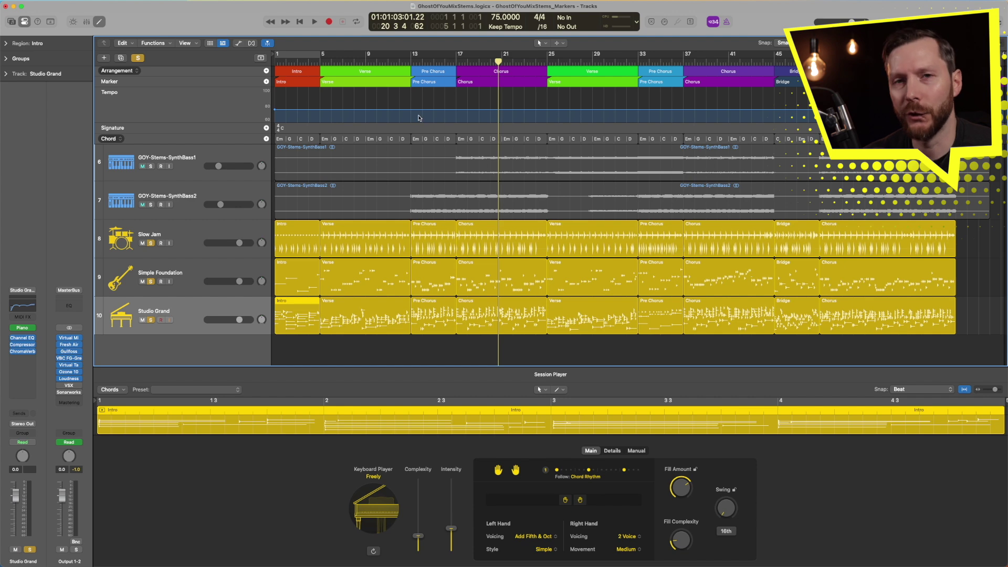
{"action": "left_click", "coordinate": [320, 63]}
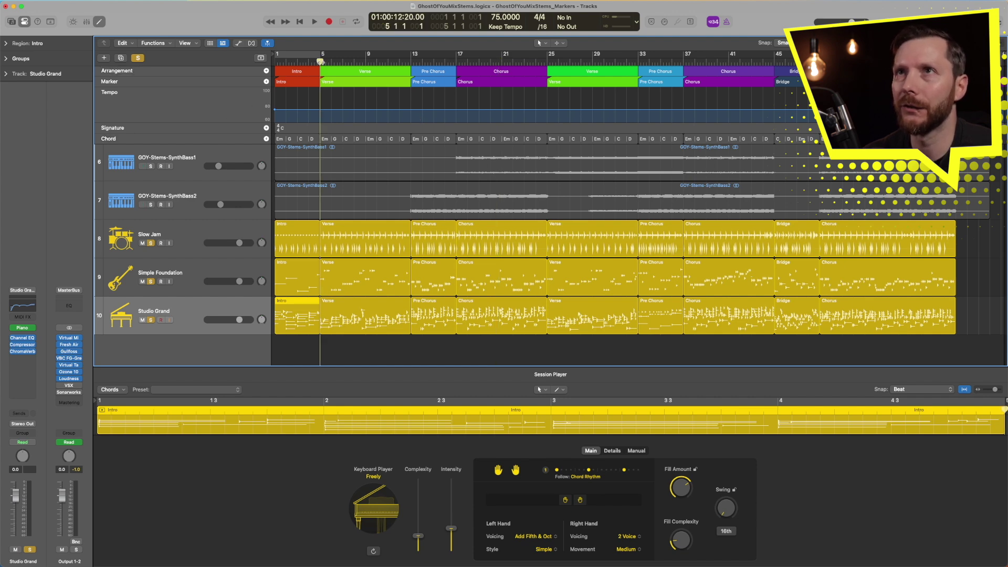
{"action": "key", "text": "space"}
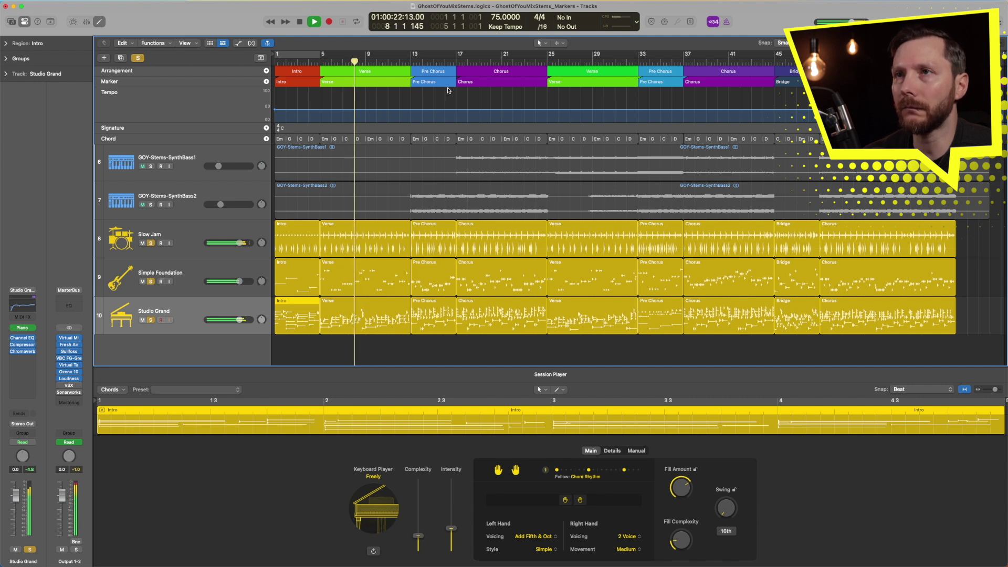
{"action": "key", "text": "space"}
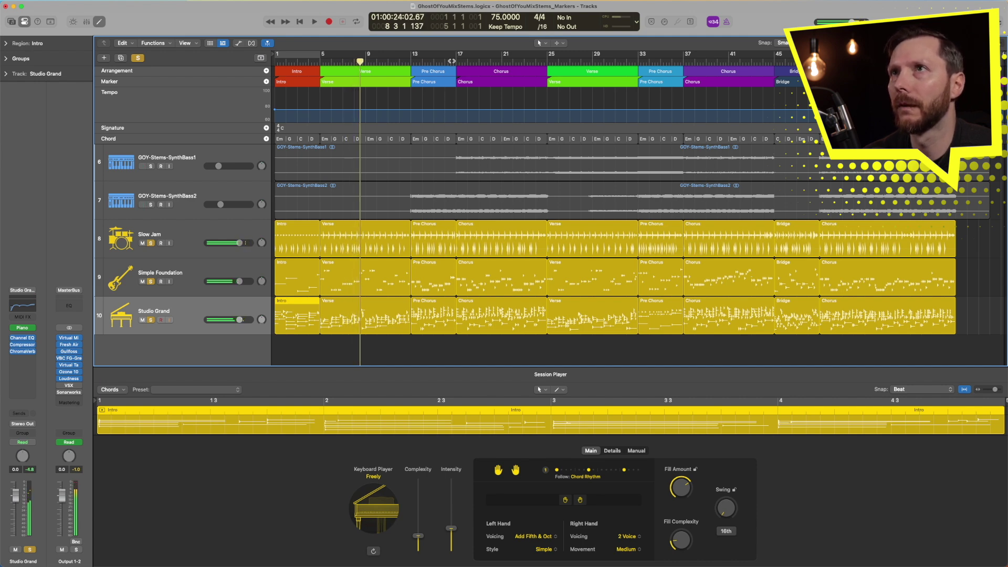
{"action": "left_click", "coordinate": [457, 63]}
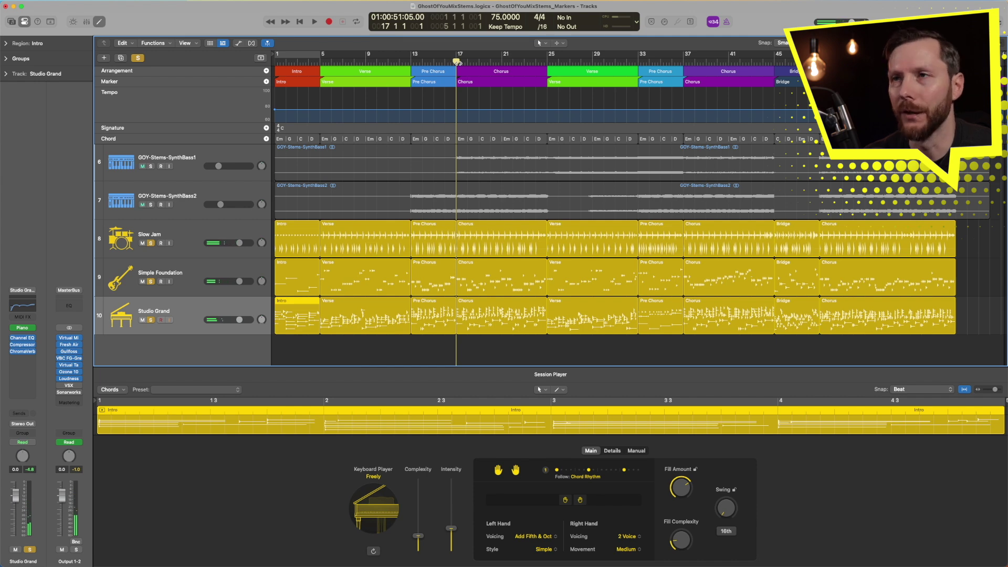
{"action": "key", "text": "space"}
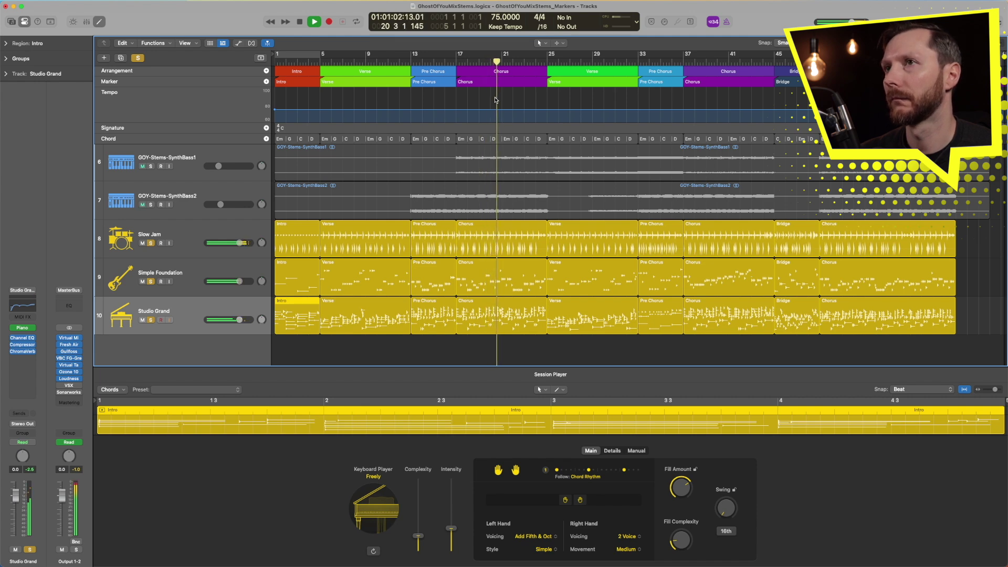
{"action": "key", "text": "space"}
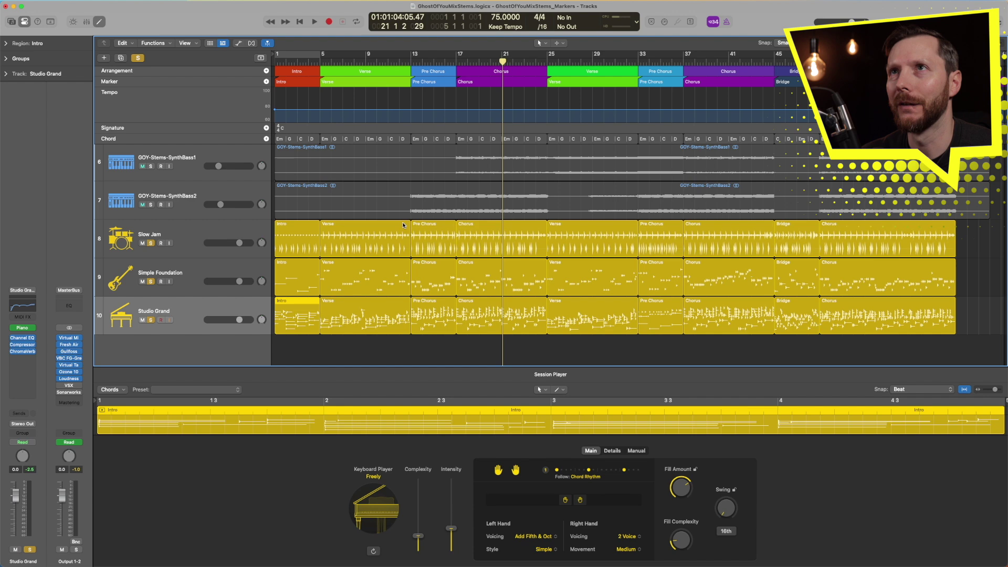
Select the Verse, hide the Session Player editor, delete the Verse, then undo the deletion
{"action": "left_click", "coordinate": [351, 71]}
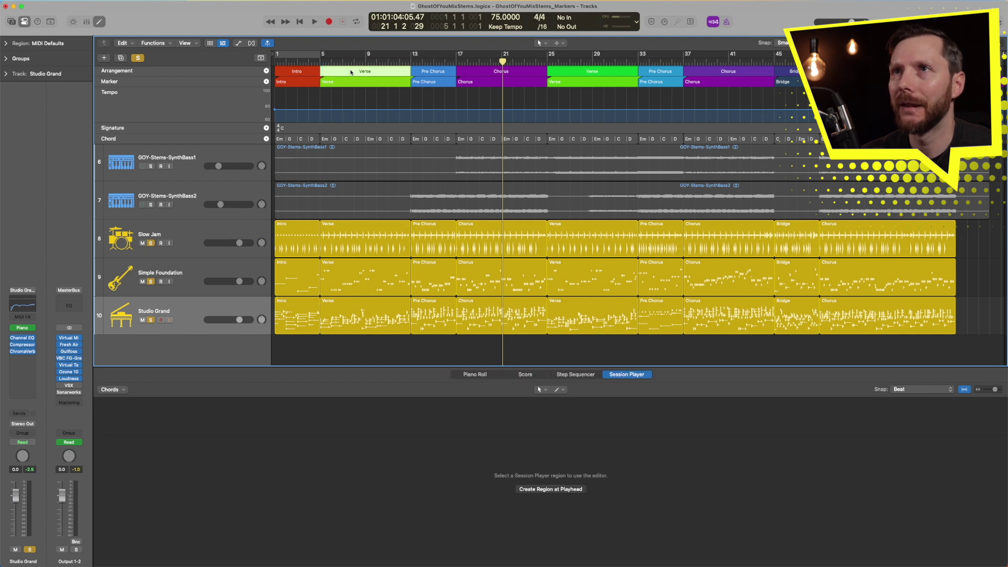
{"action": "key", "text": "e"}
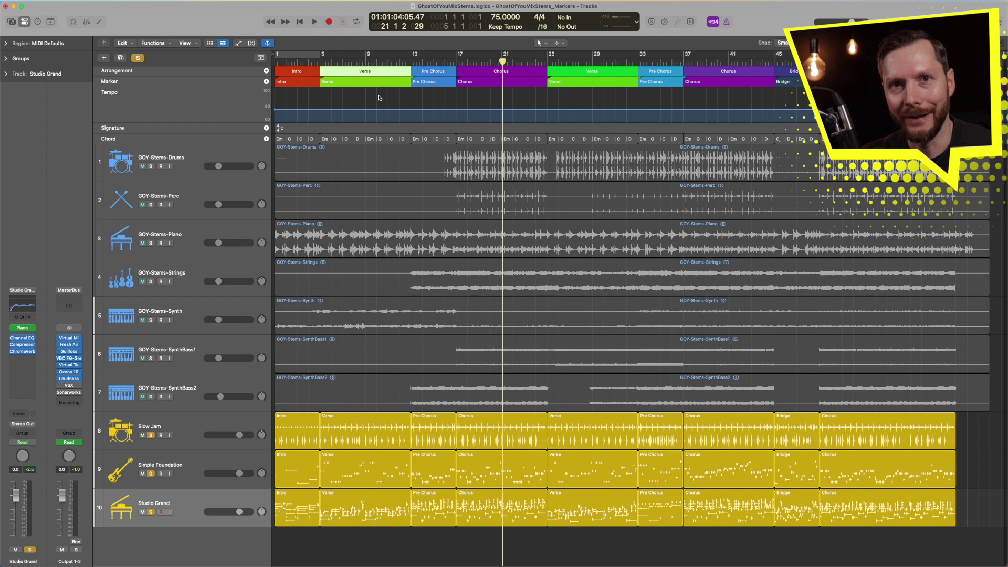
{"action": "key", "text": "Delete"}
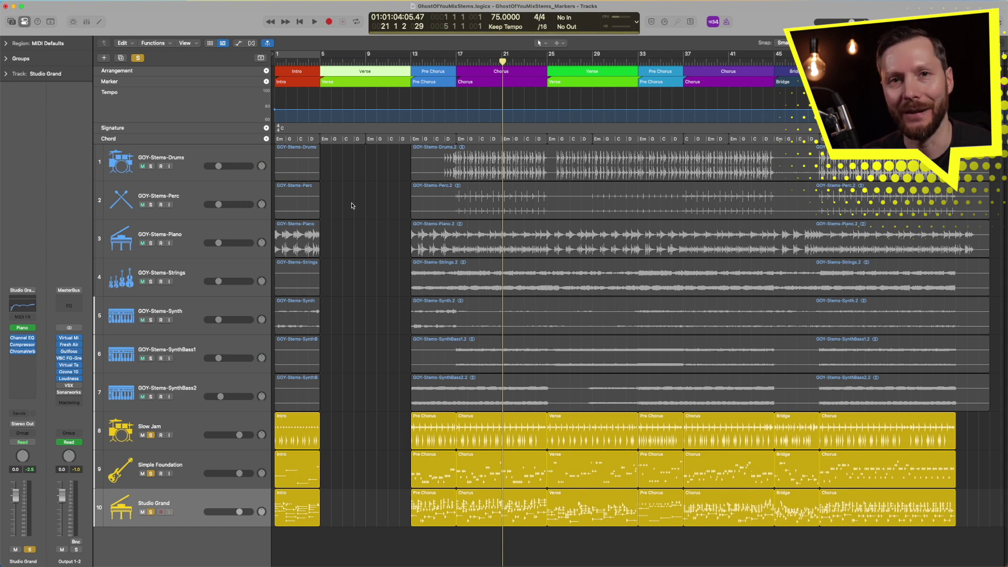
{"action": "key", "text": "super+z"}
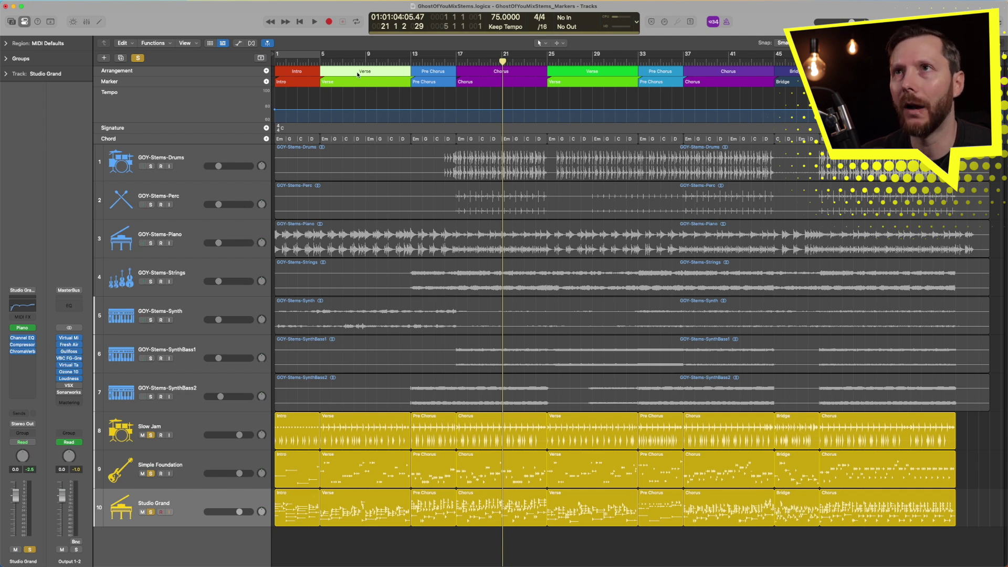
Copy the Verse to bar 13, move the Chorus to bar 13, and jump the playhead there
{"action": "left_click_drag", "start_coordinate": [350, 73], "coordinate": [413, 72]}
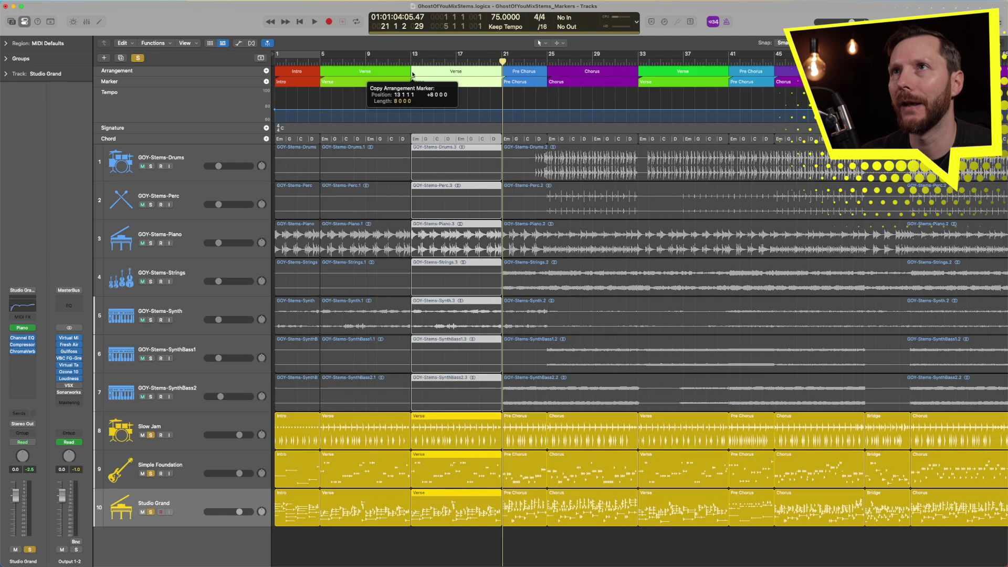
{"action": "left_click_drag", "start_coordinate": [412, 72], "coordinate": [413, 72]}
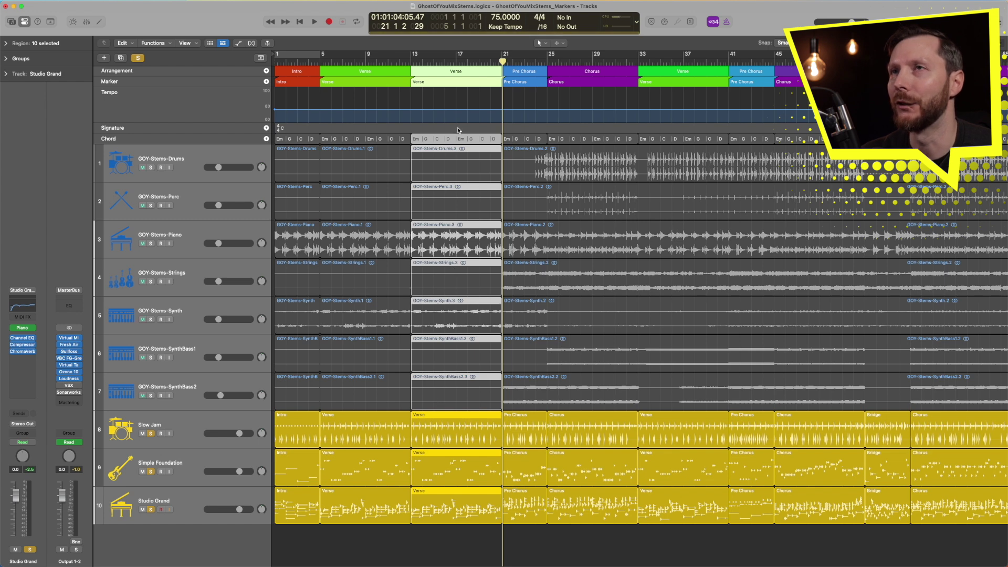
{"action": "left_click", "coordinate": [579, 74]}
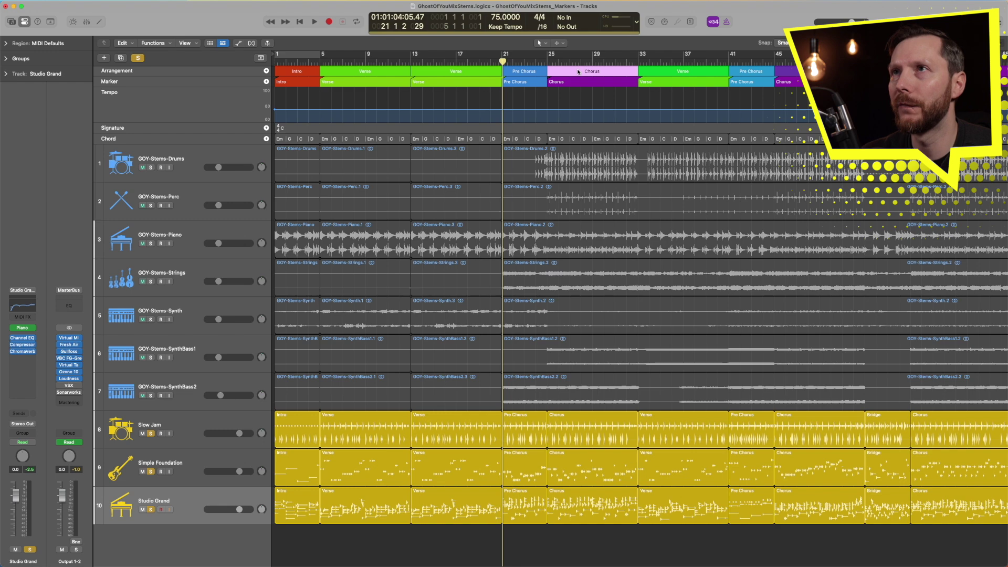
{"action": "left_click_drag", "start_coordinate": [579, 72], "coordinate": [412, 72]}
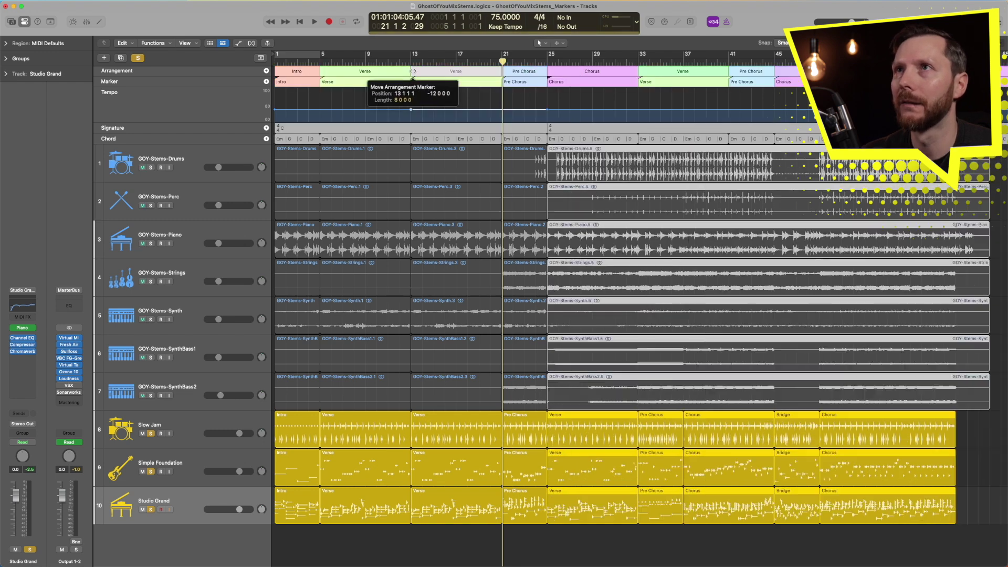
{"action": "left_click_drag", "start_coordinate": [412, 71], "coordinate": [412, 72]}
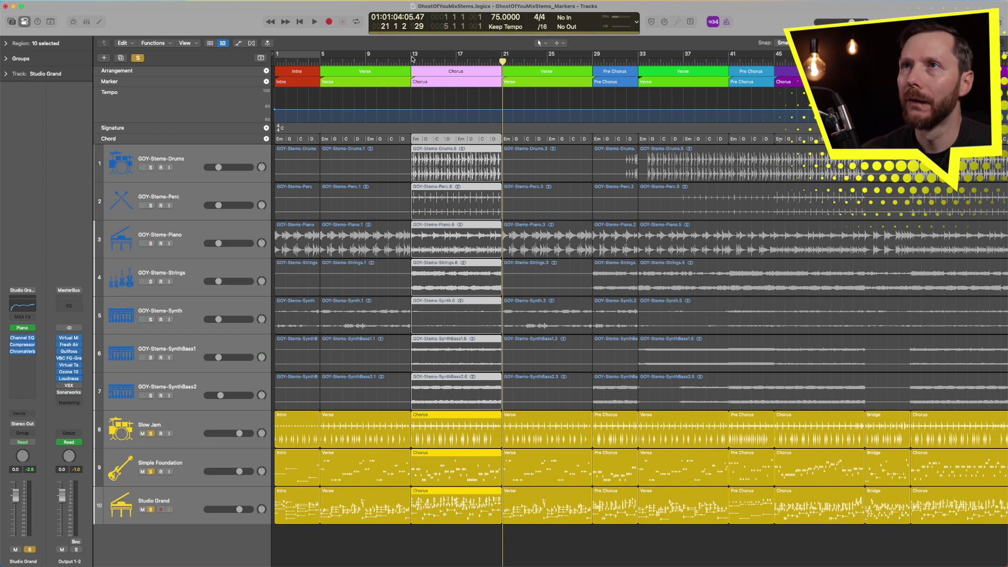
{"action": "key", "text": "alt+comma"}
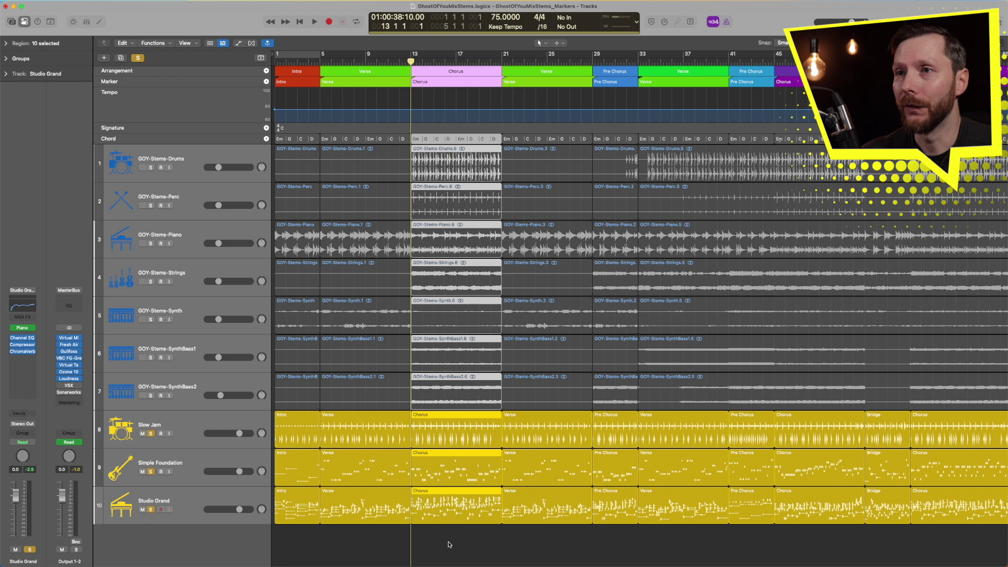
Deselect the Chorus, select its regions on tracks 8–10, then deselect them
{"action": "left_click", "coordinate": [449, 543]}
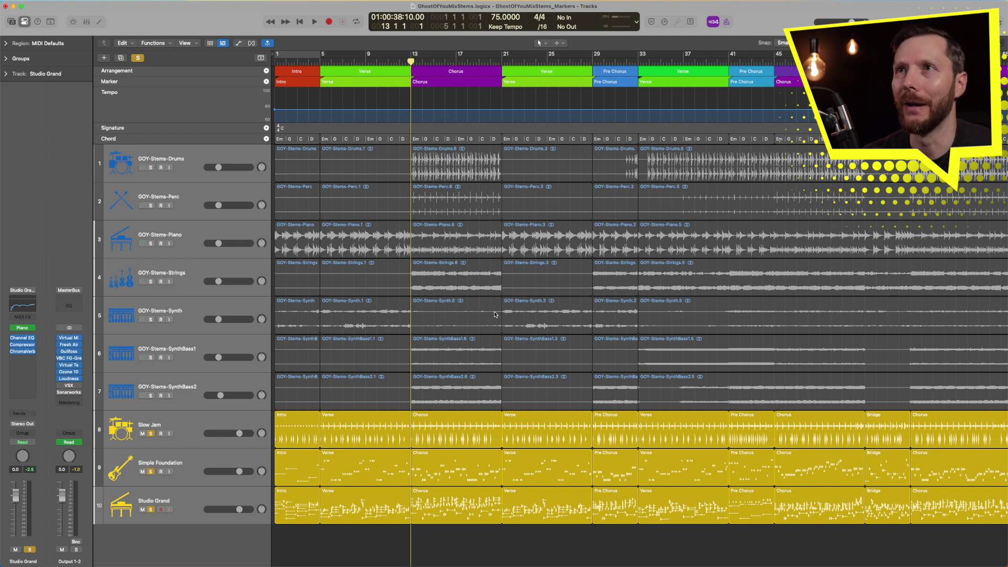
{"action": "scroll", "coordinate": [486, 286], "scroll_direction": "right", "scroll_amount": 2}
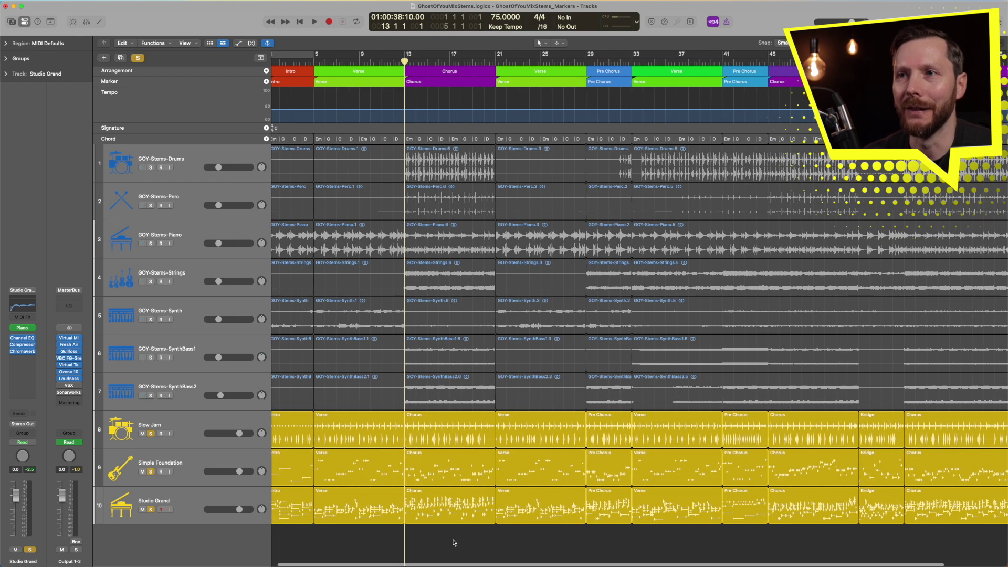
{"action": "left_click_drag", "start_coordinate": [456, 541], "coordinate": [424, 466]}
{"action": "left_click", "coordinate": [422, 535]}
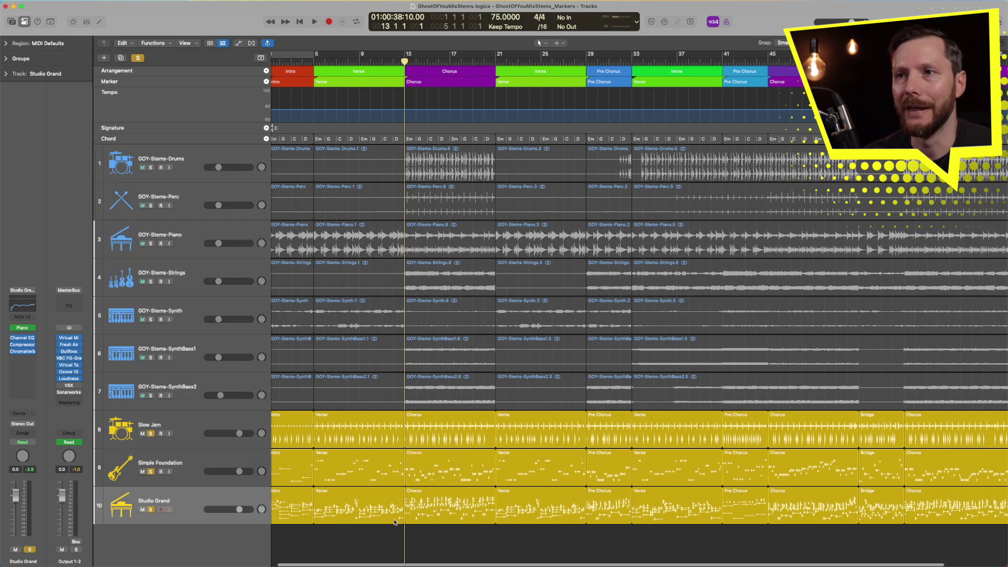
{"action": "scroll", "coordinate": [399, 516], "scroll_direction": "left", "scroll_amount": 1}
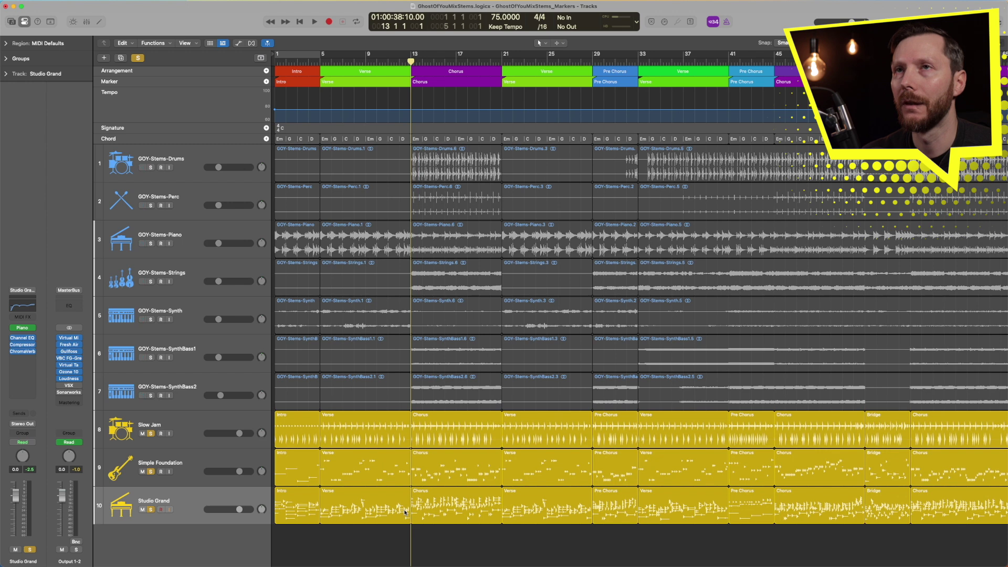
{"action": "mouse_move", "coordinate": [118, 70]}
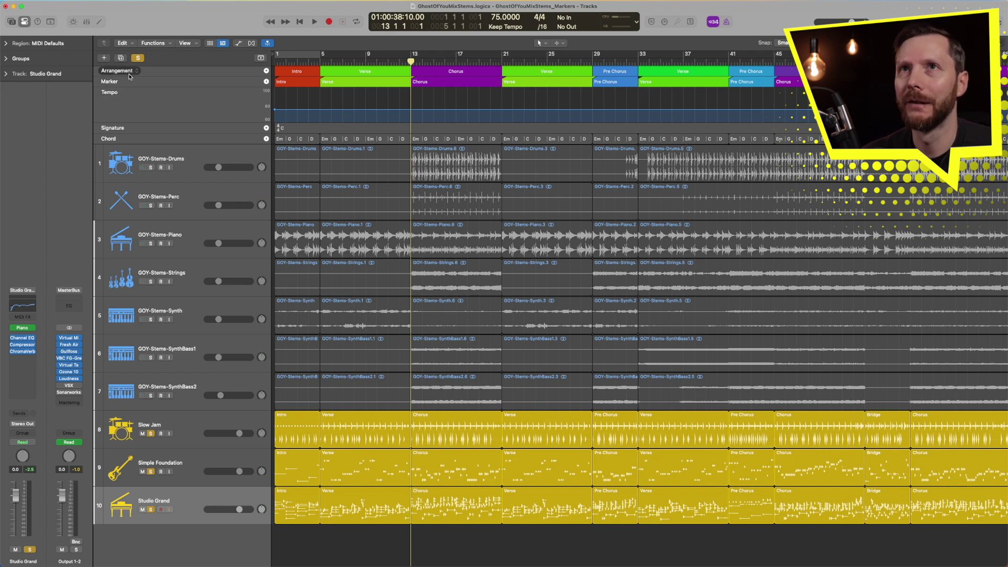
Apply Suspend Content Connection on the Arrangement track, then delete only the Chorus marker
{"action": "left_click", "coordinate": [127, 73]}
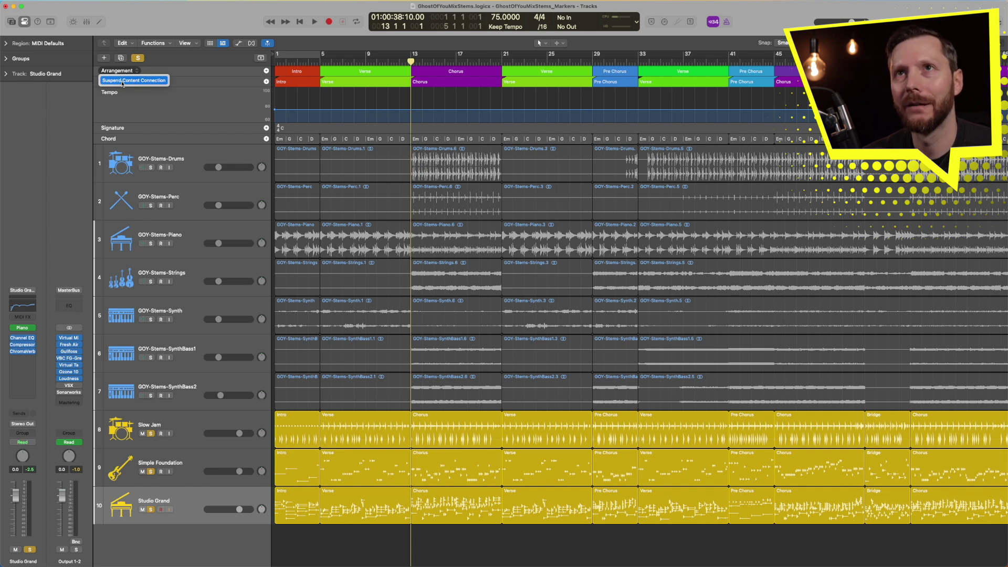
{"action": "left_click", "coordinate": [123, 81]}
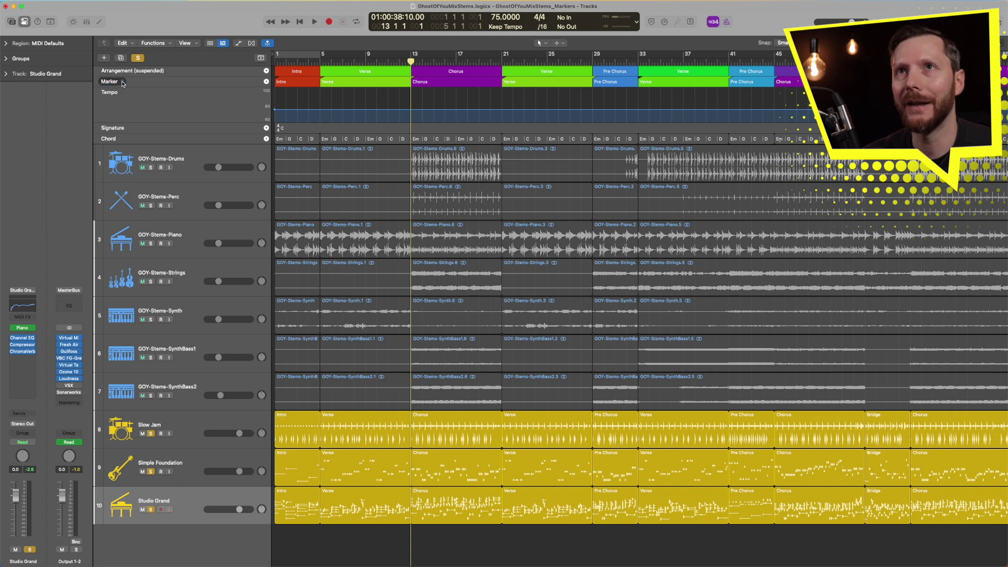
{"action": "left_click", "coordinate": [445, 72]}
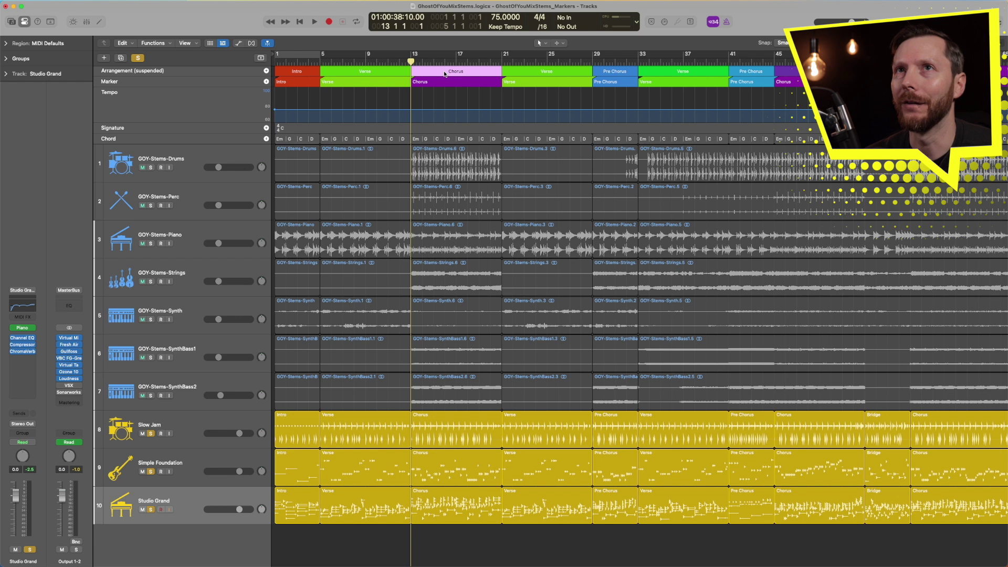
{"action": "key", "text": "Delete"}
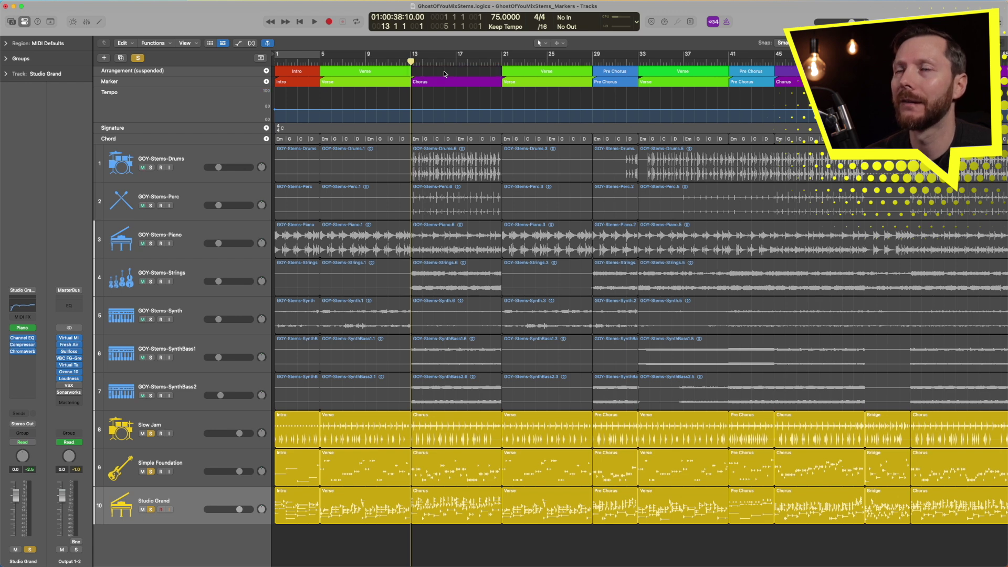